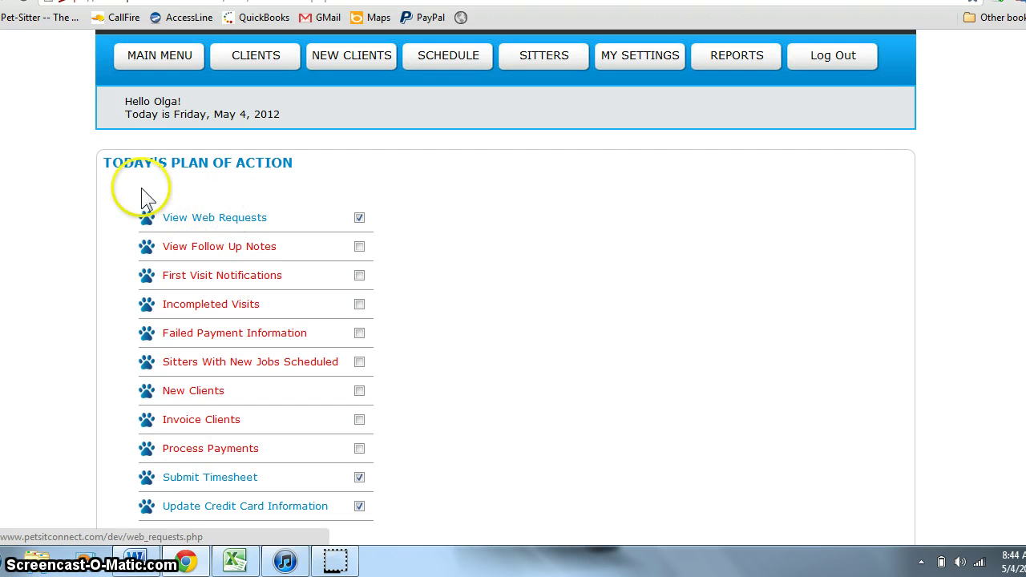
- Review the new web requests and return to today's plan of action
left_click(204, 216)
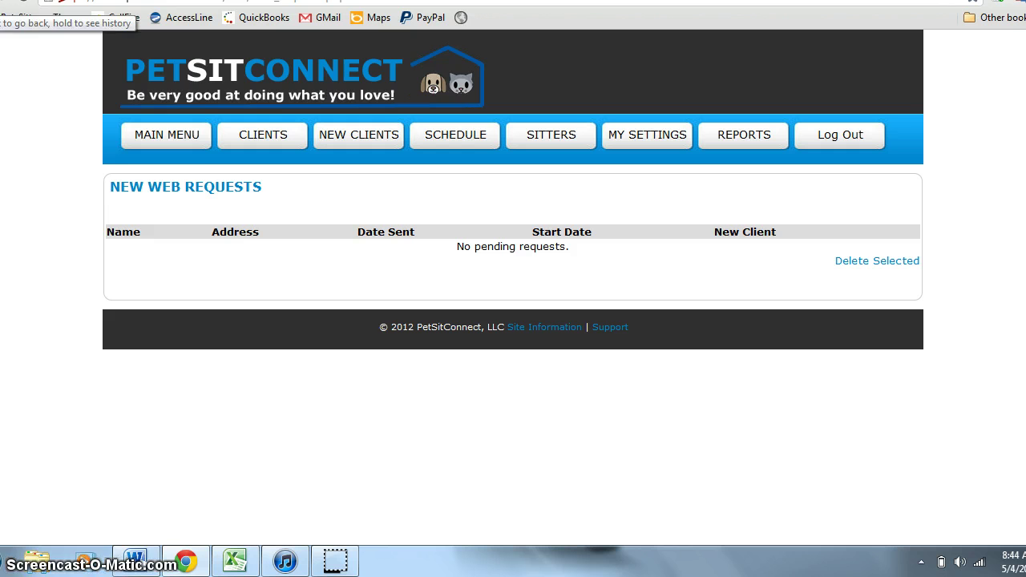
left_click(11, 1)
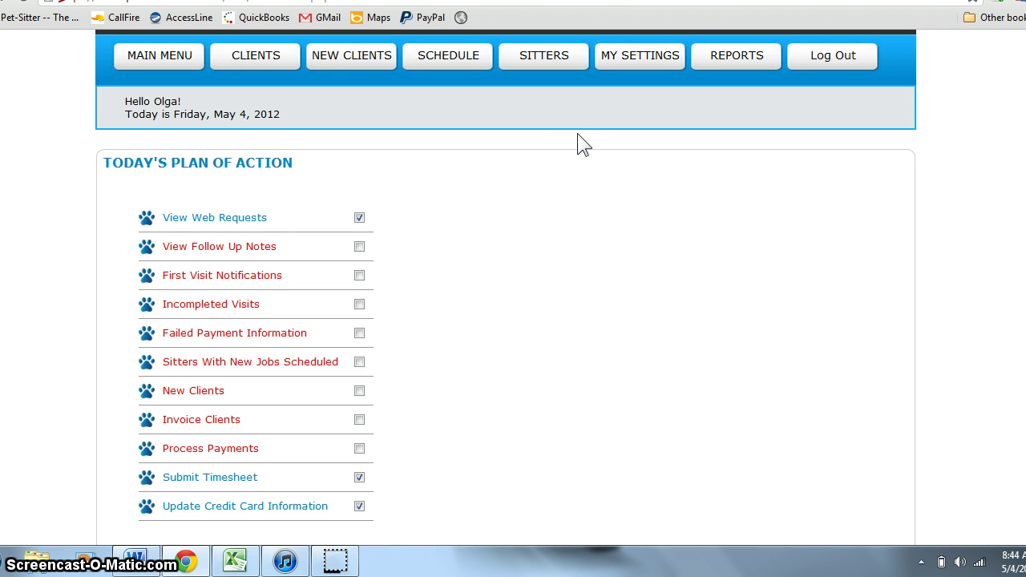
left_click(340, 64)
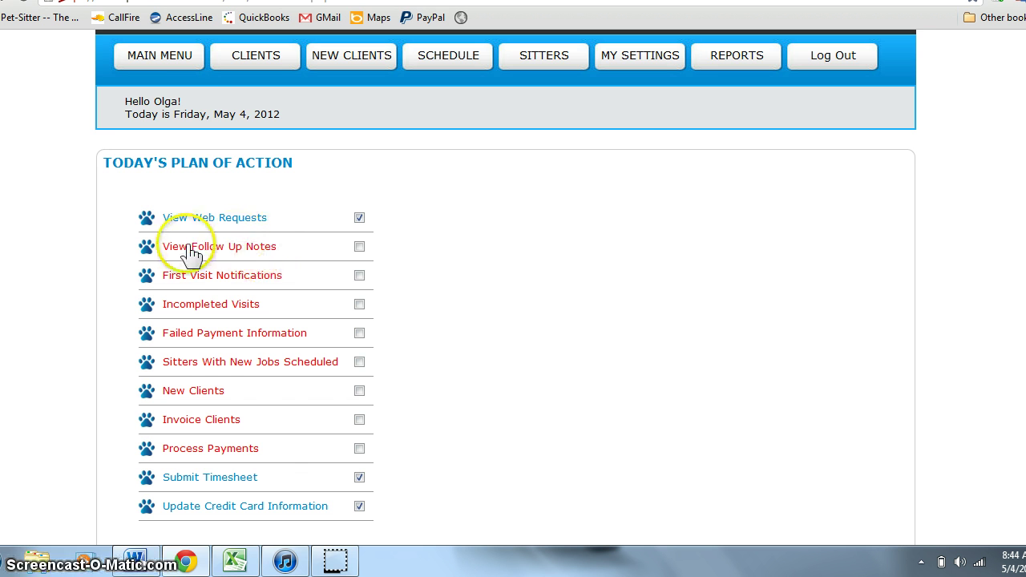
- Open the follow-up notes from today's plan of action and read through the list of notes by date
left_click(225, 252)
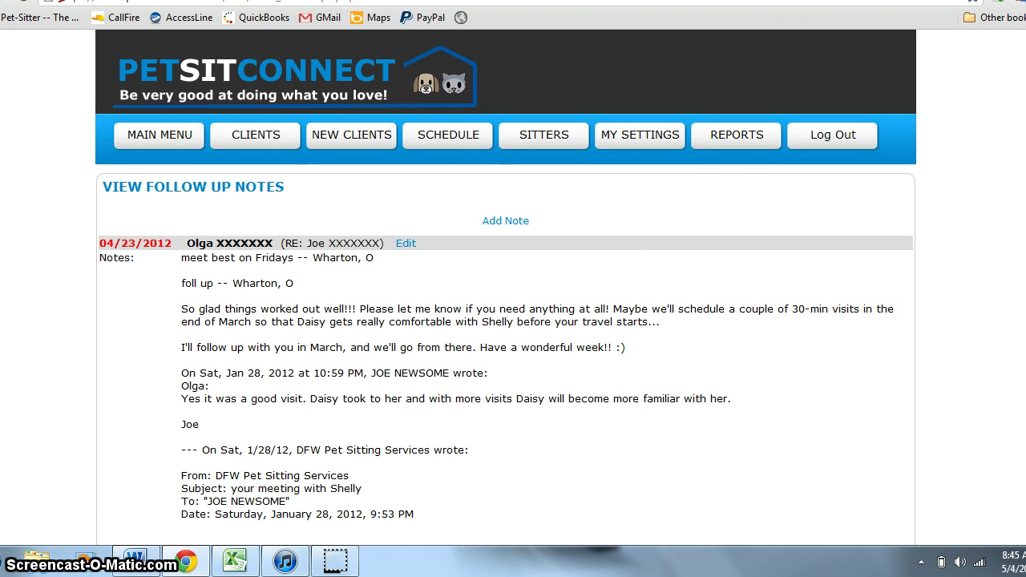
scroll(505, 288, "down", 4)
scroll(505, 289, "up", 2)
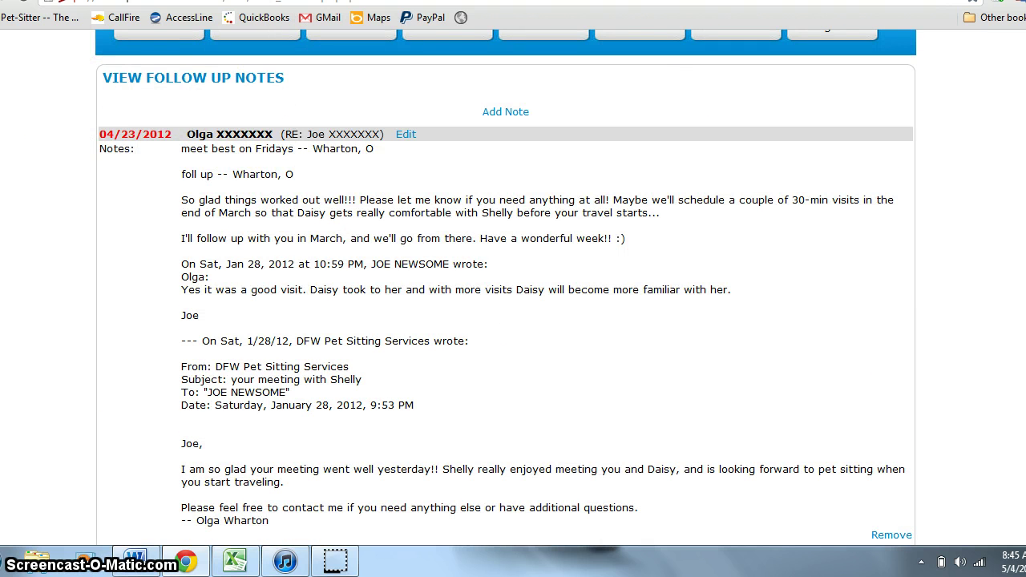
scroll(505, 289, "down", 7)
scroll(505, 289, "up", 2)
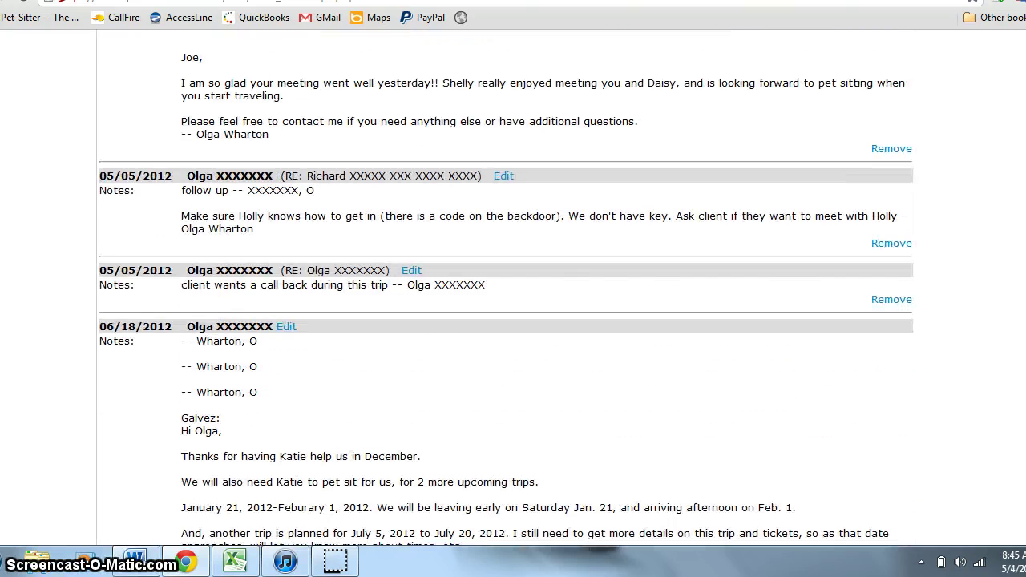
scroll(505, 289, "up", 5)
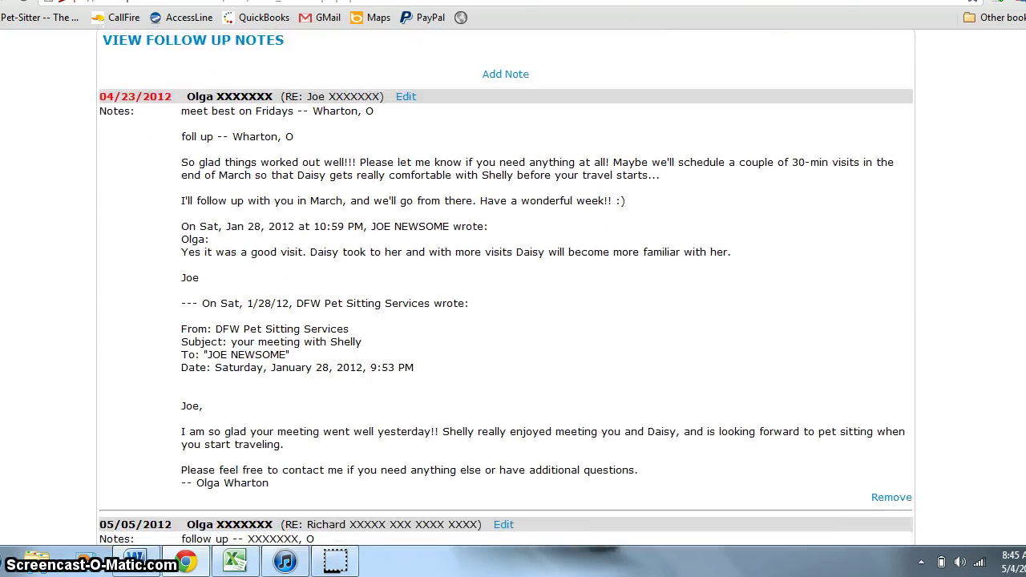
scroll(505, 289, "up", 1)
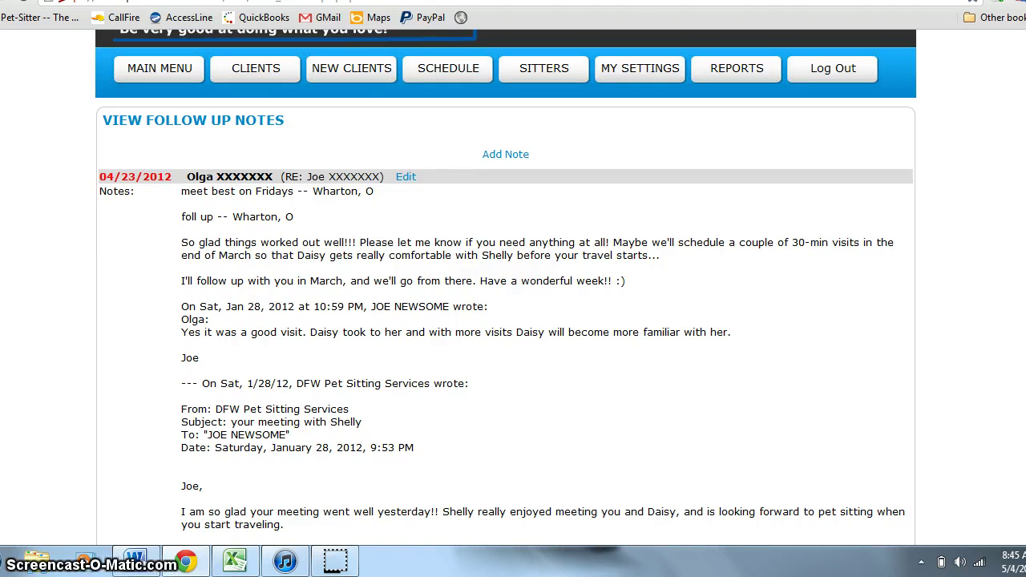
scroll(505, 289, "down", 6)
scroll(505, 289, "down", 1)
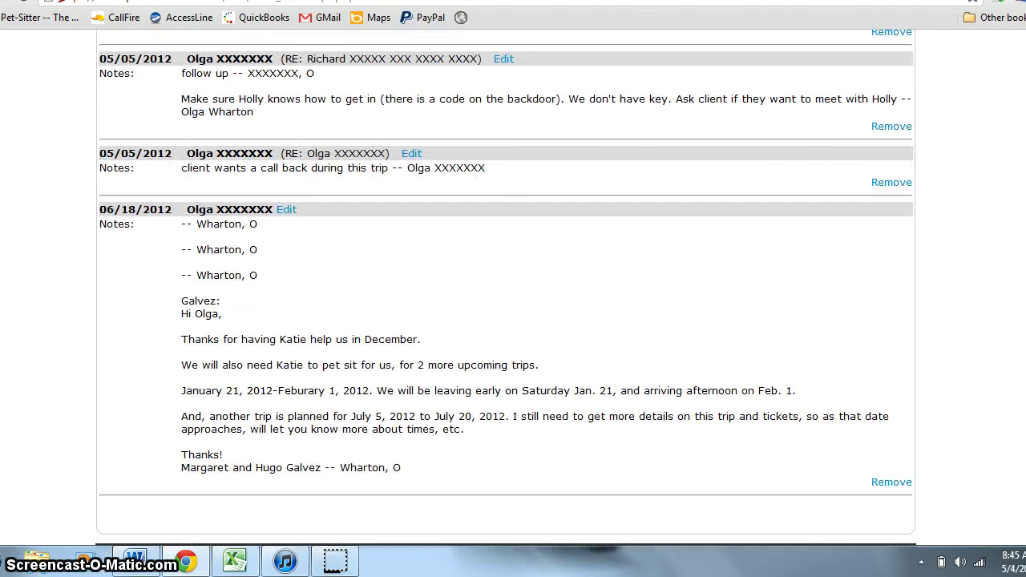
scroll(505, 288, "up", 6)
scroll(505, 289, "up", 3)
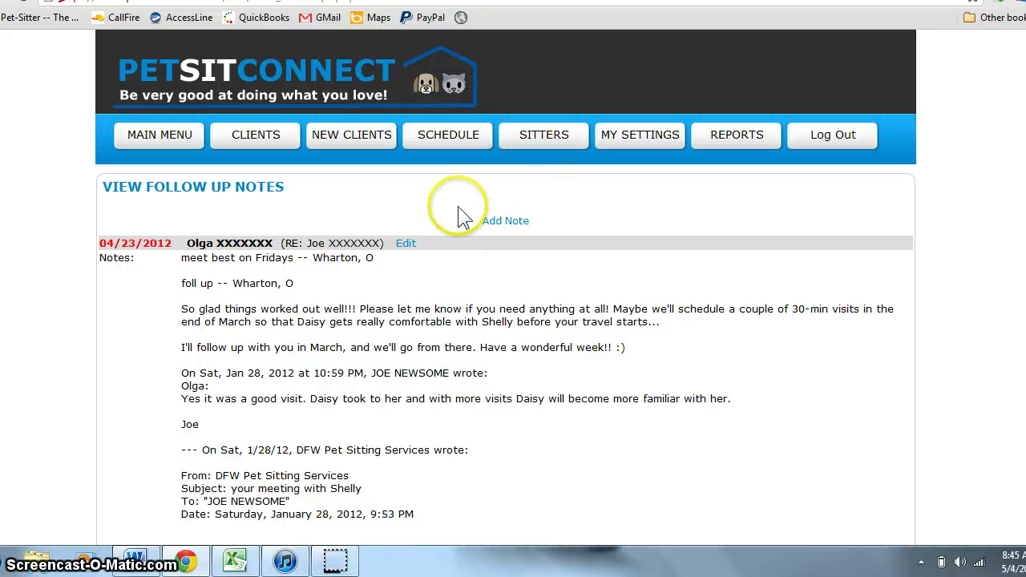
- Add a follow-up note dated 05/05/2012 with the text "follow up on schedule" and submit it
left_click(517, 229)
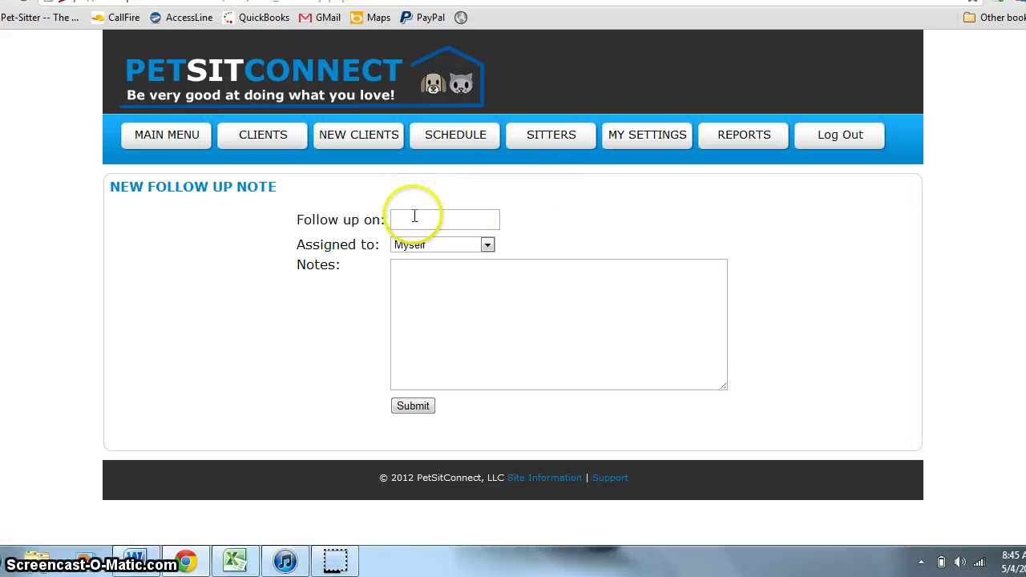
left_click(411, 217)
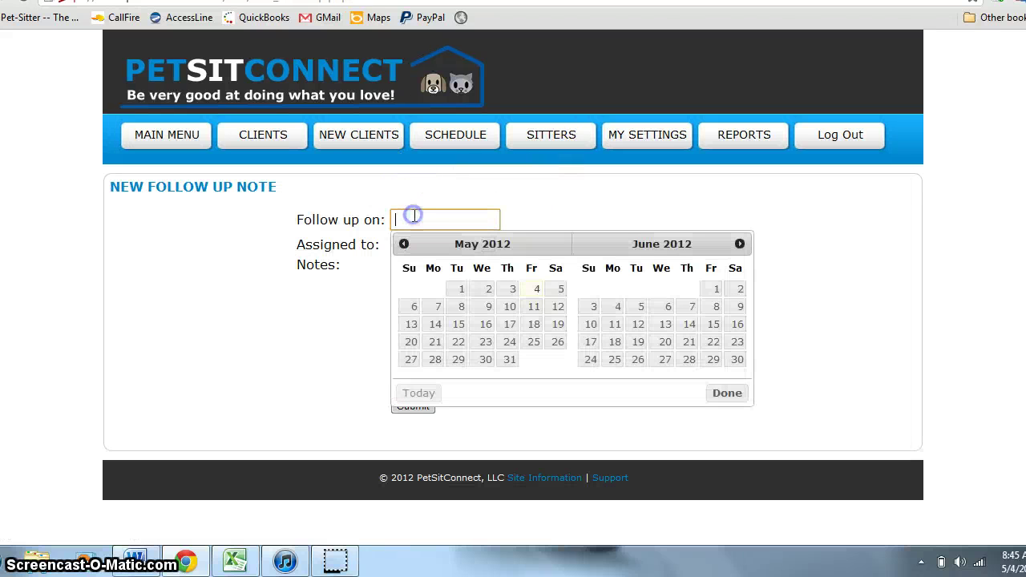
left_click(553, 291)
left_click(432, 289)
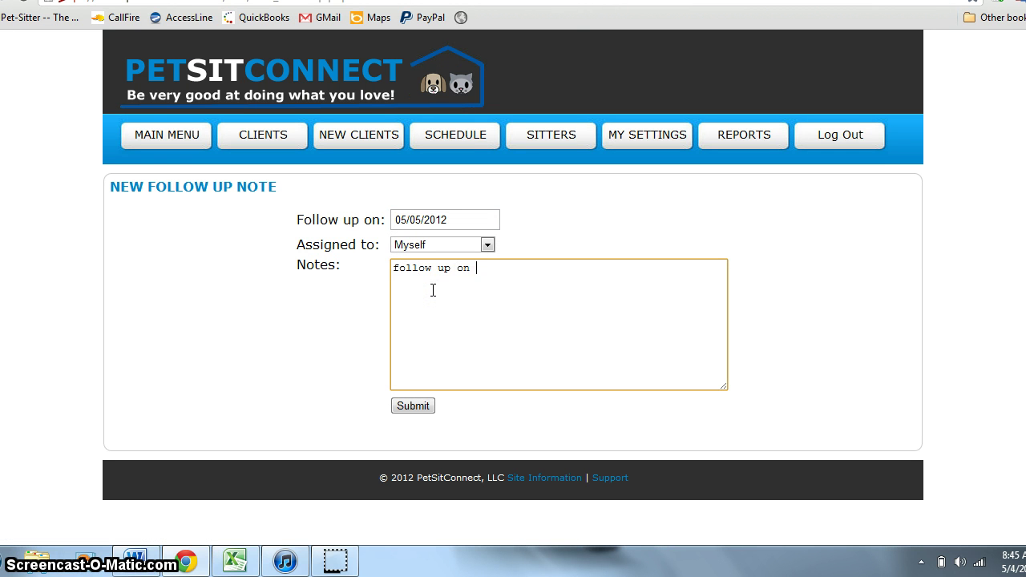
left_click(413, 406)
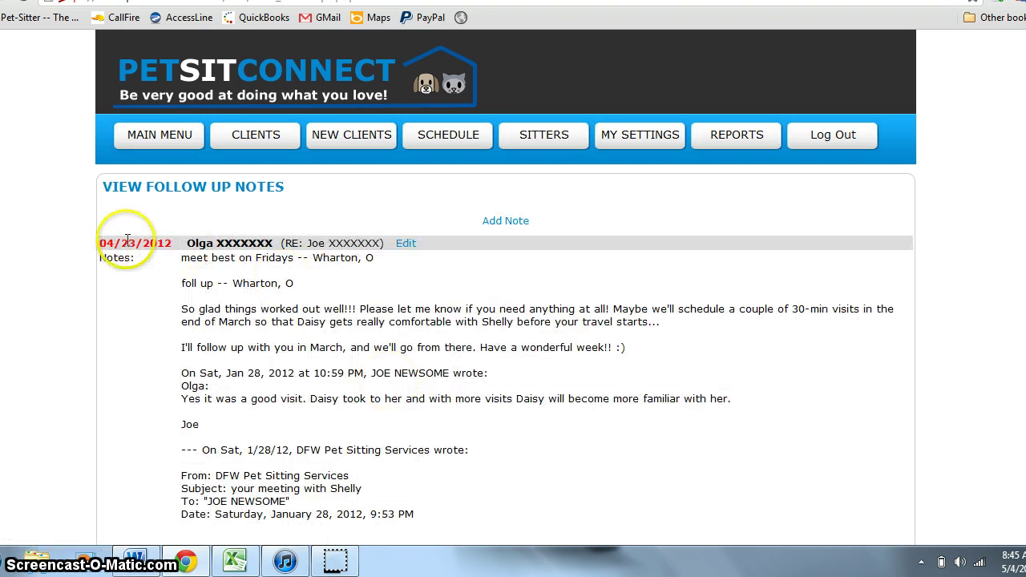
- View the edit form of the 04/23/2012 follow-up note and return to the notes list
left_click(405, 244)
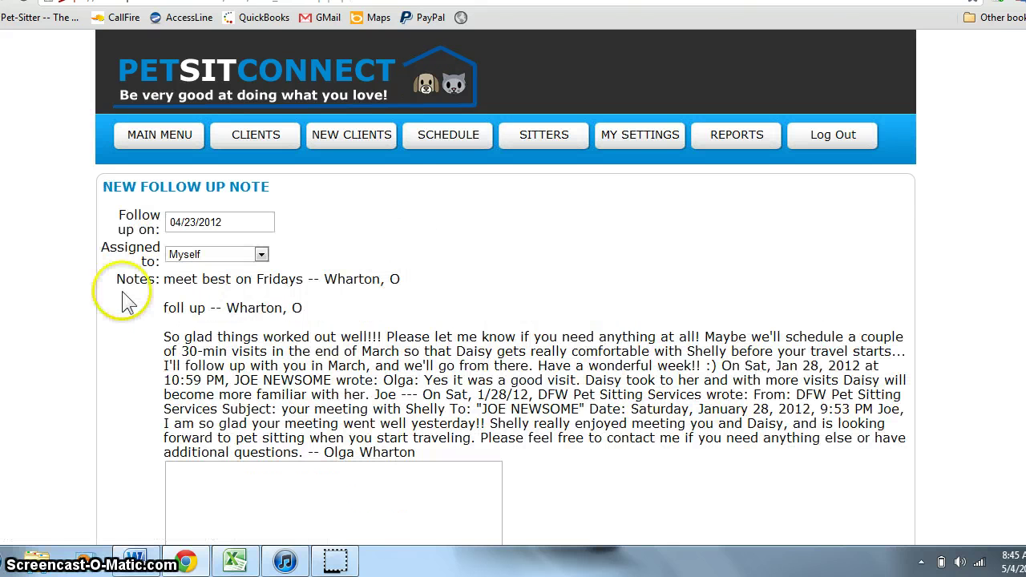
left_click(219, 481)
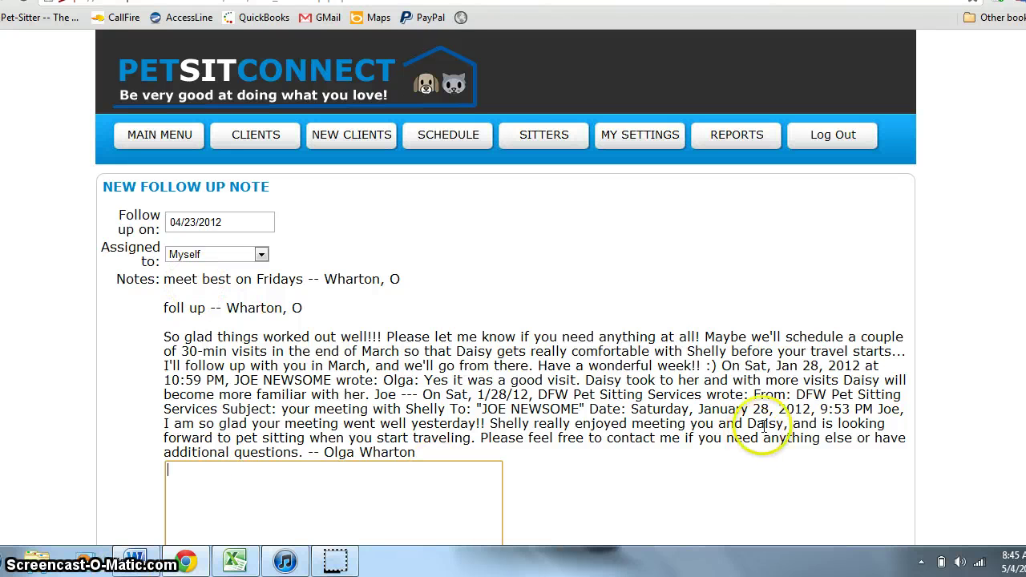
scroll(505, 289, "down", 3)
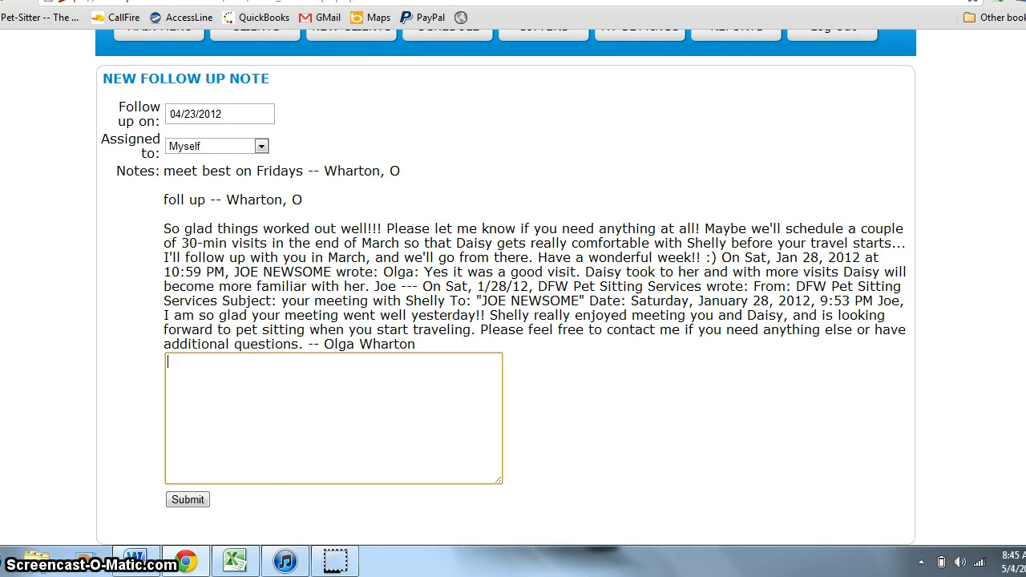
key("alt+Left")
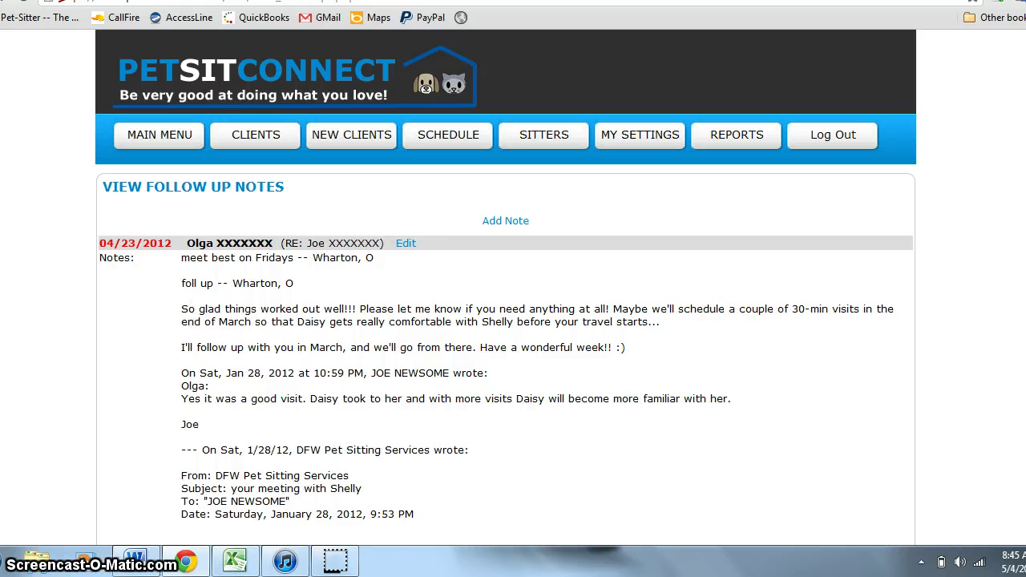
- Remove the 04/23/2012 follow-up note, entering "done" as the reason
scroll(505, 289, "down", 8)
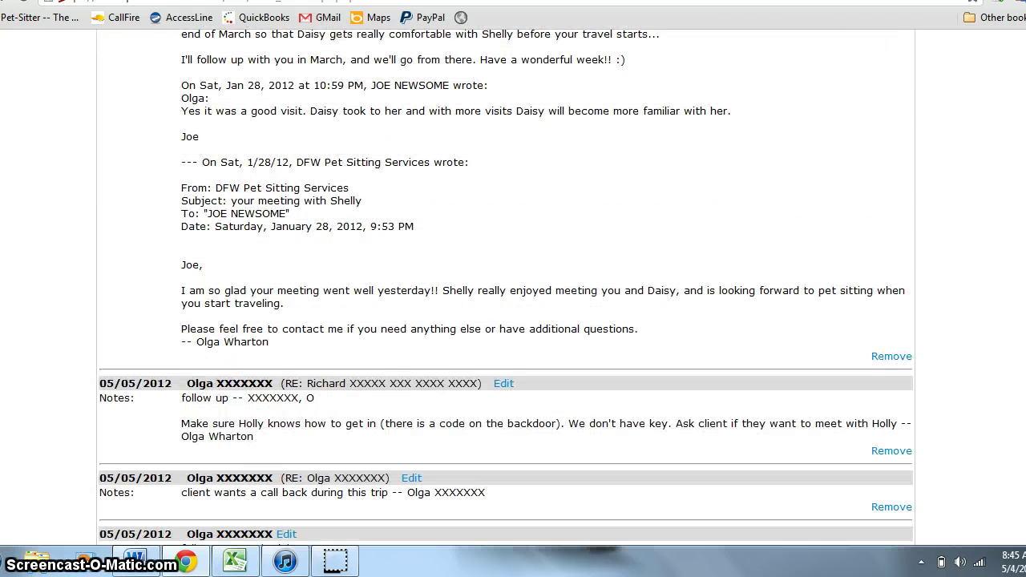
left_click(889, 356)
left_click(329, 381)
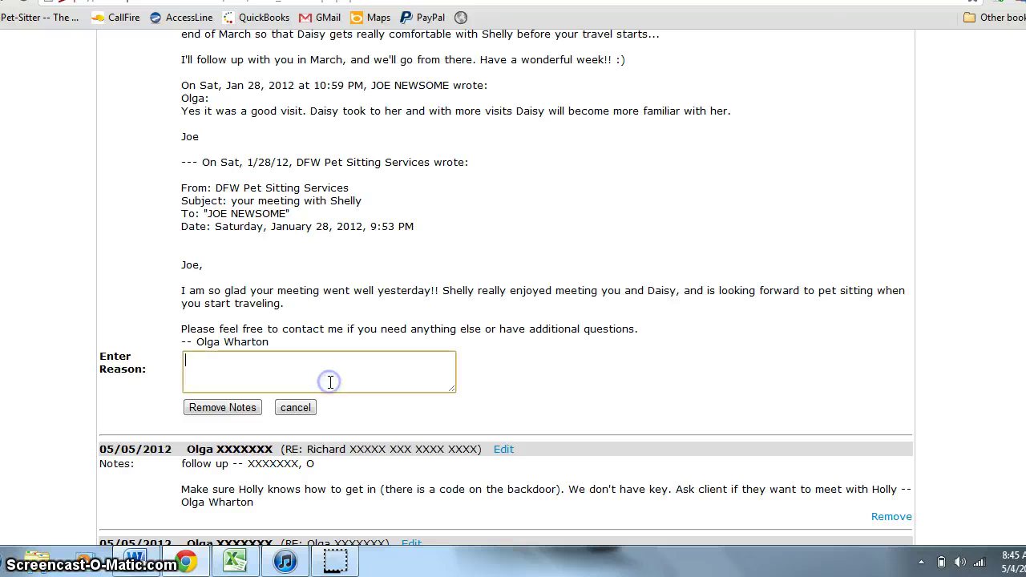
type("done")
left_click(254, 411)
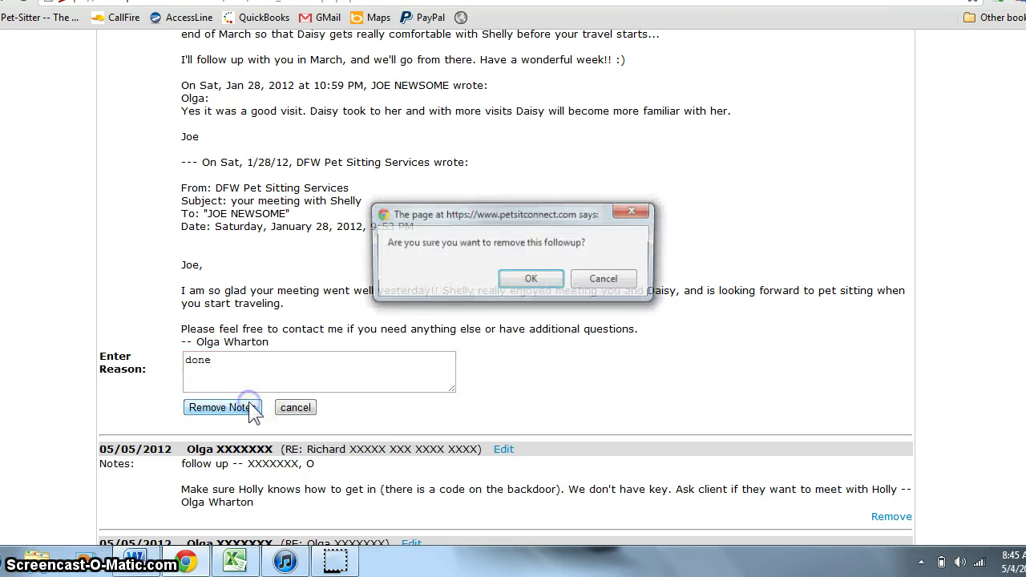
key("Return")
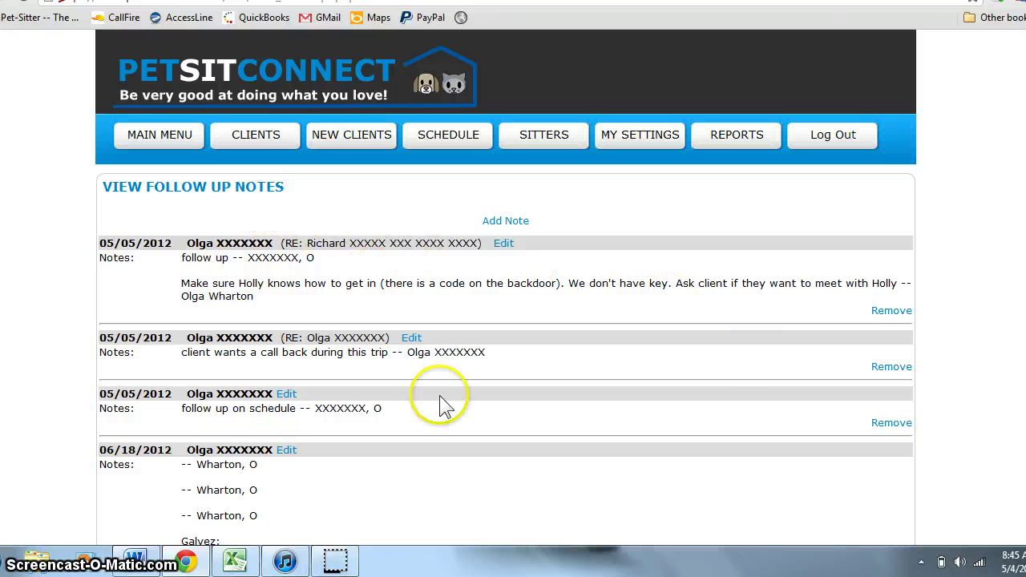
- Review the First Visit Notifications report and mark that task as completed in today's plan of action
left_click(169, 139)
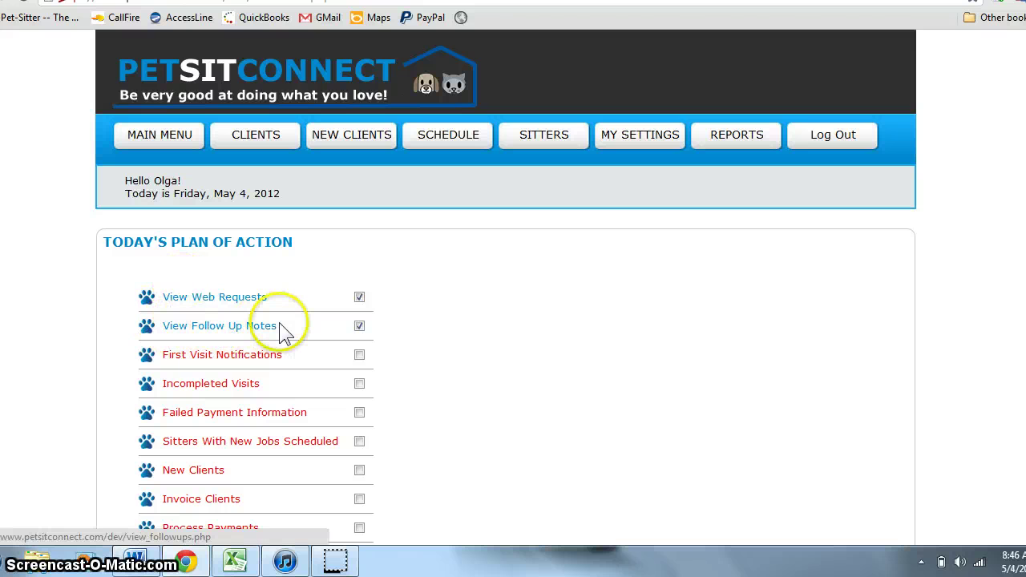
left_click(228, 356)
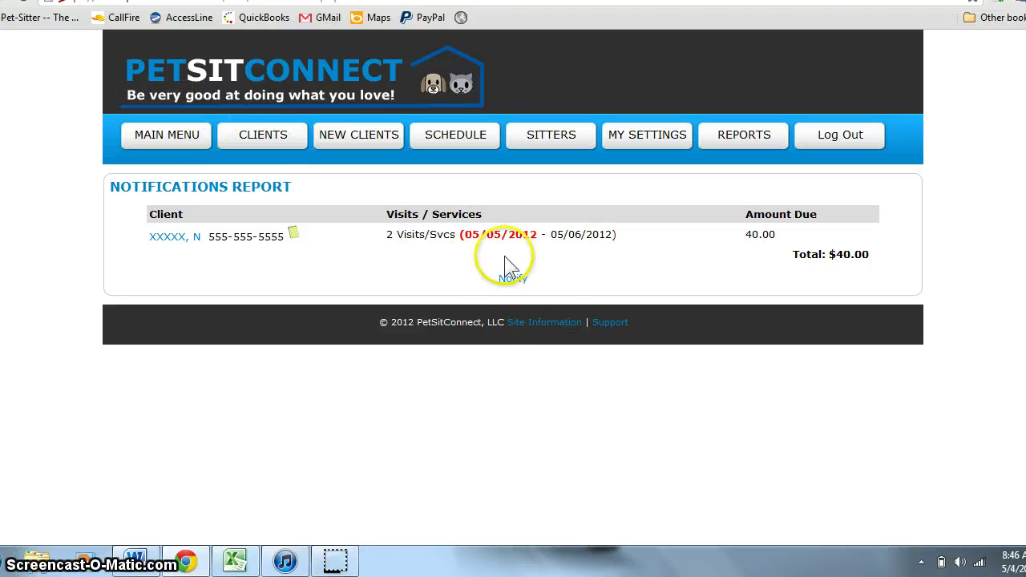
left_click(520, 285)
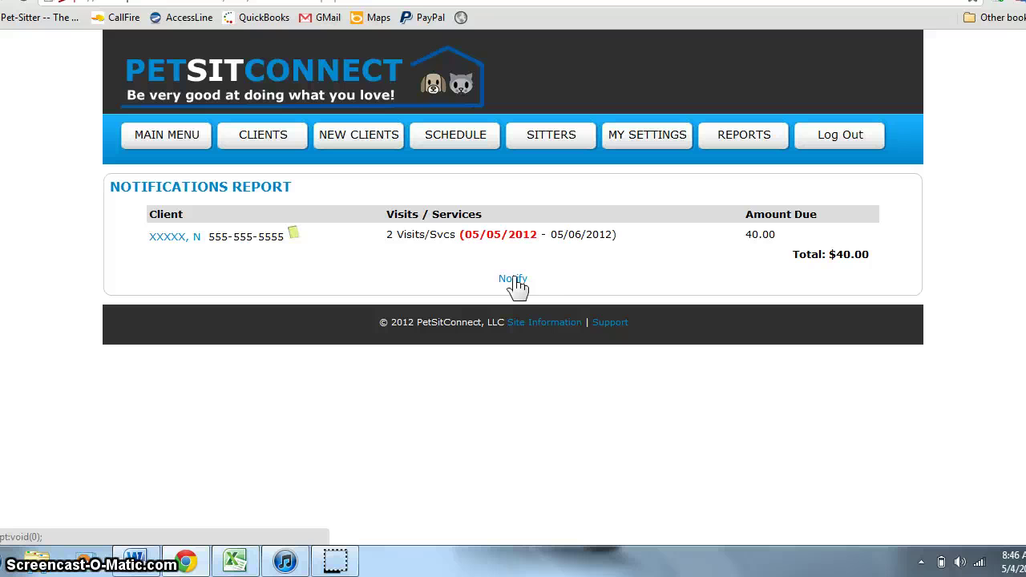
left_click(515, 282)
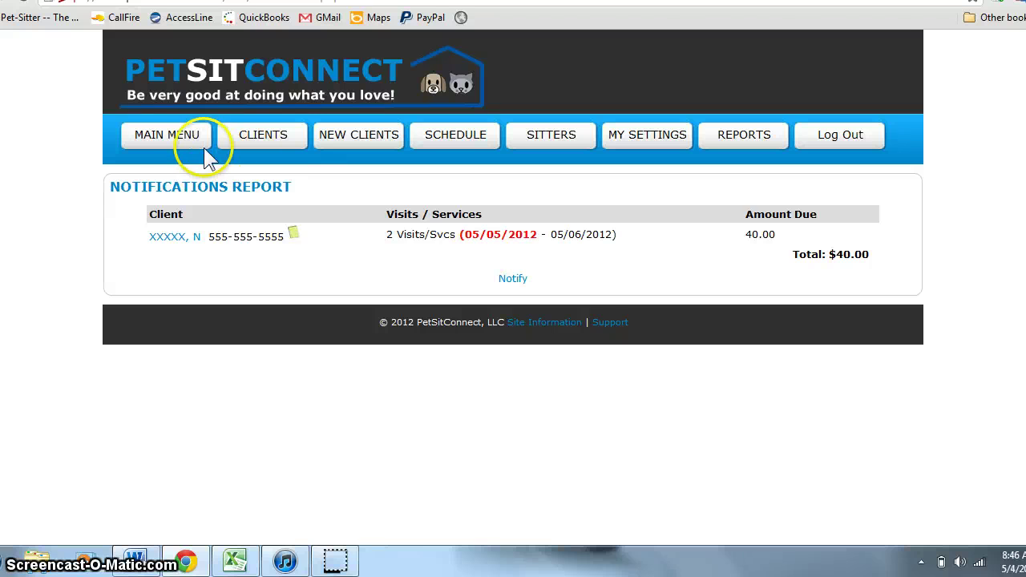
left_click(174, 138)
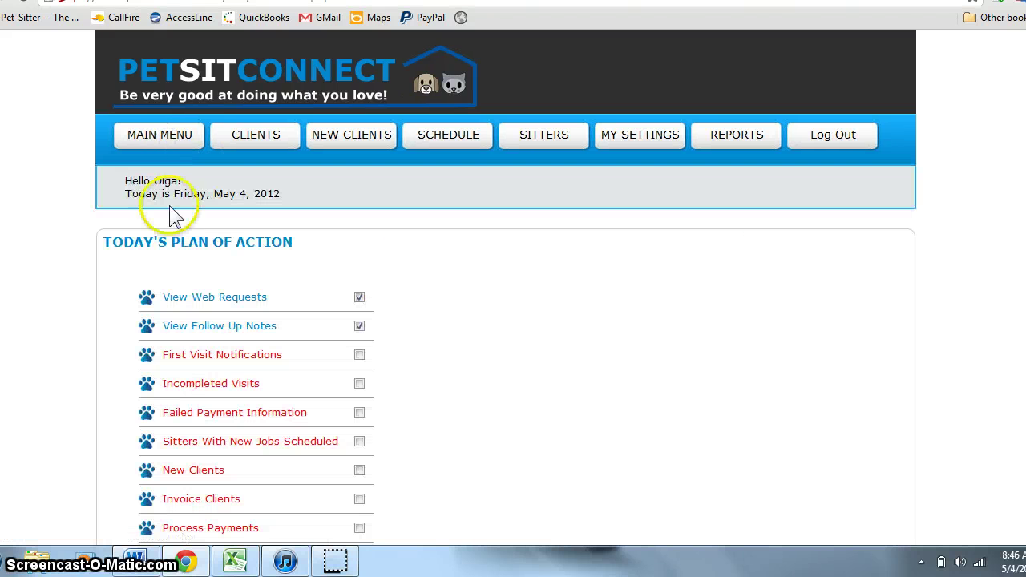
left_click(360, 355)
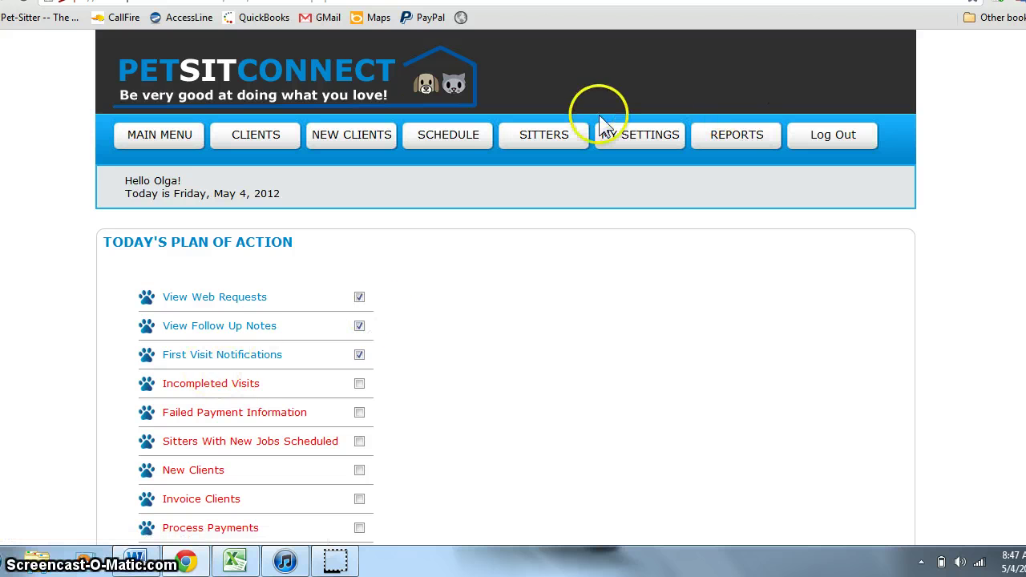
- Open the user profile settings and check the day options for viewing incomplete visit reports, keeping Yesterday selected
left_click(615, 137)
left_click(188, 238)
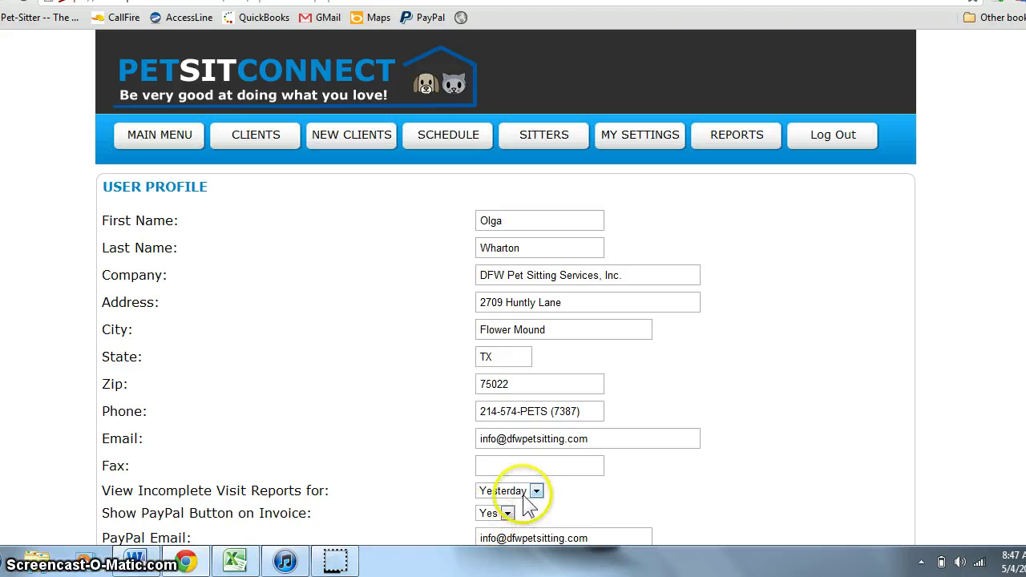
left_click(529, 496)
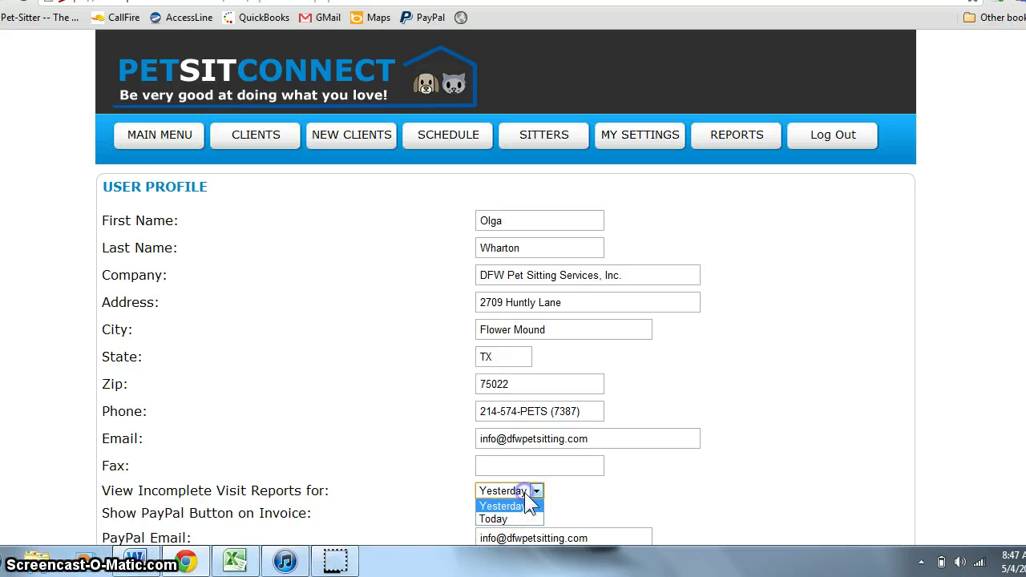
left_click(527, 501)
- Review the Incompleted Visits report and leave that task checked off in today's plan of action
left_click(127, 136)
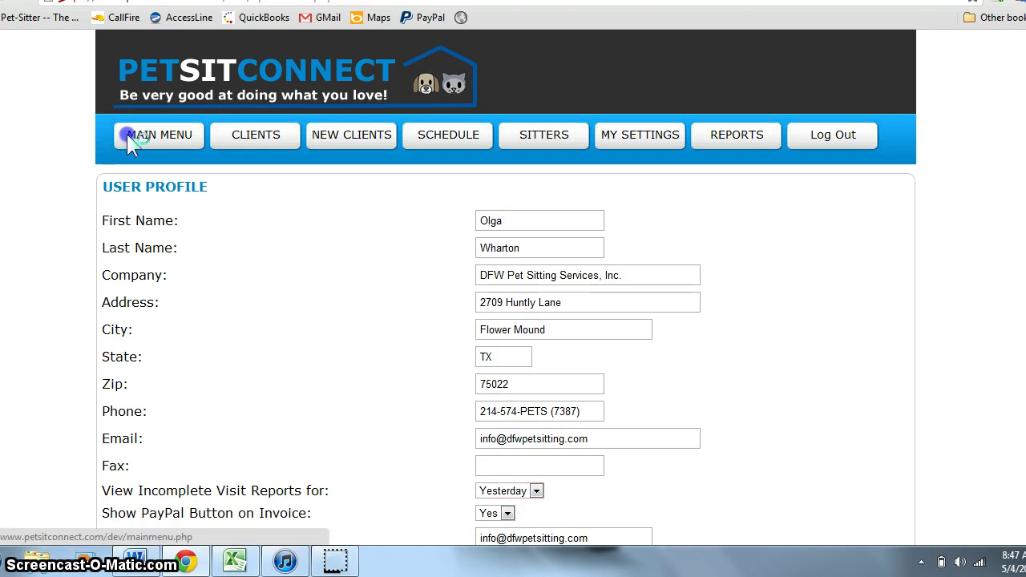
left_click(206, 385)
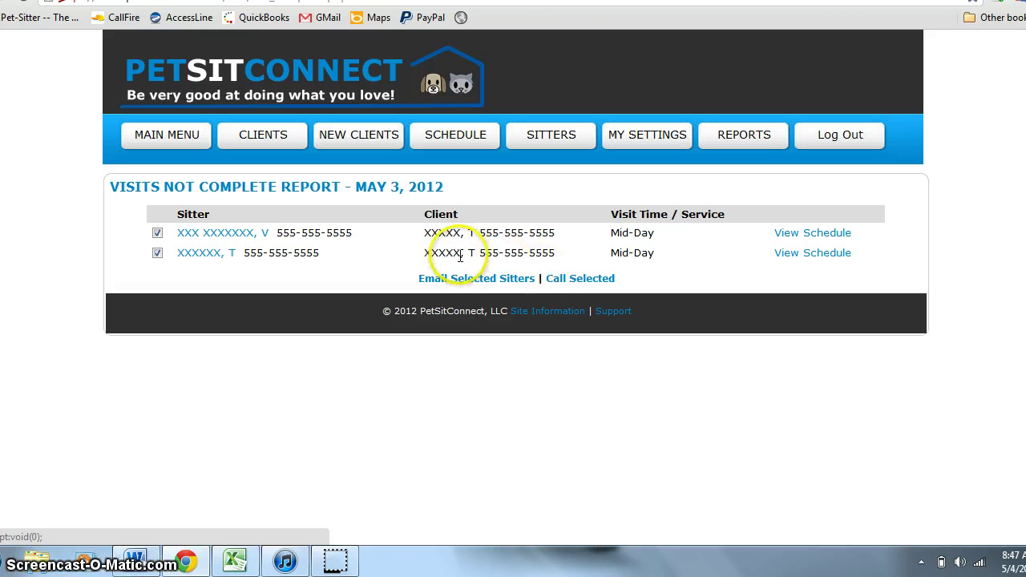
left_click(164, 138)
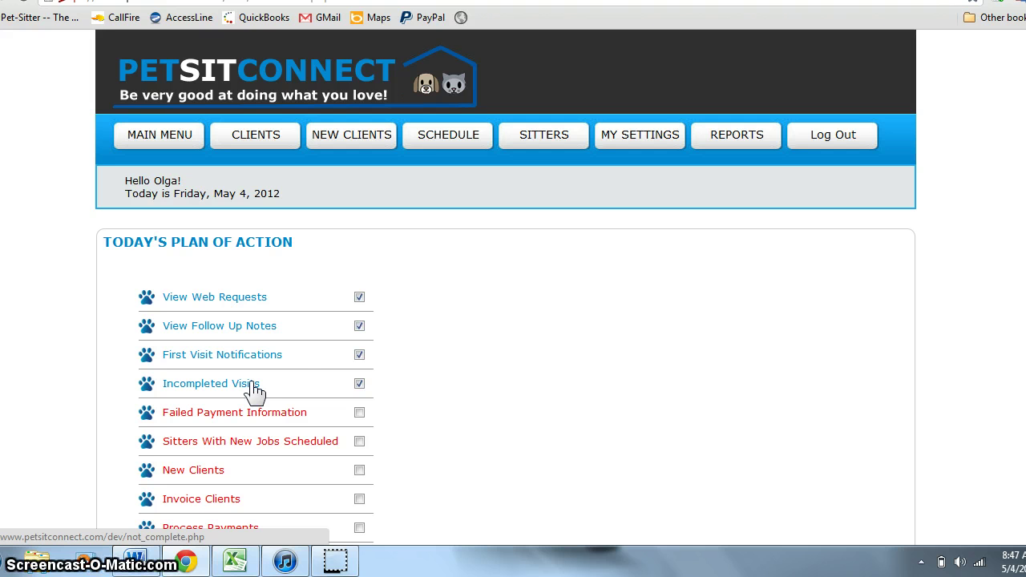
left_click(358, 384)
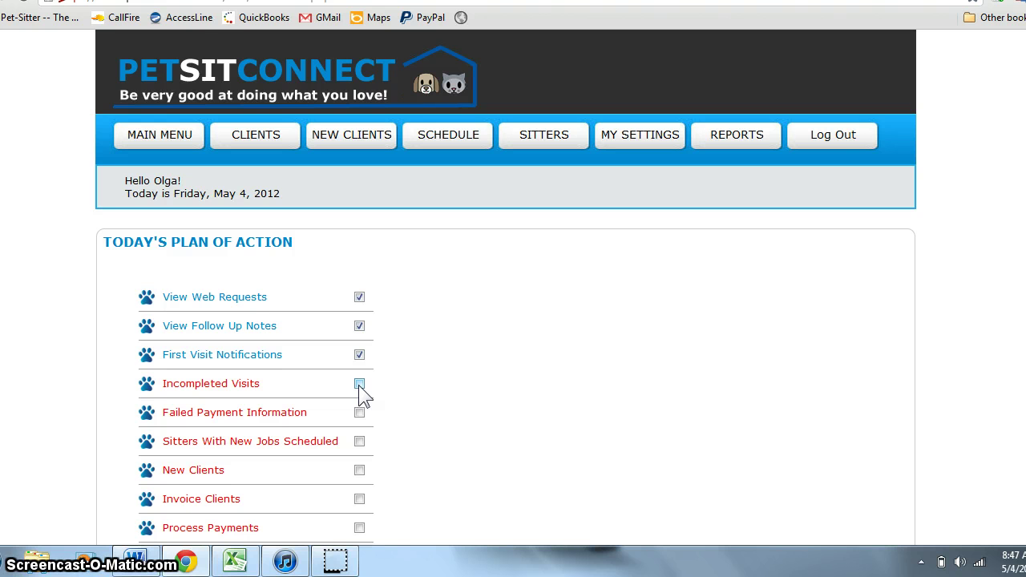
left_click(358, 385)
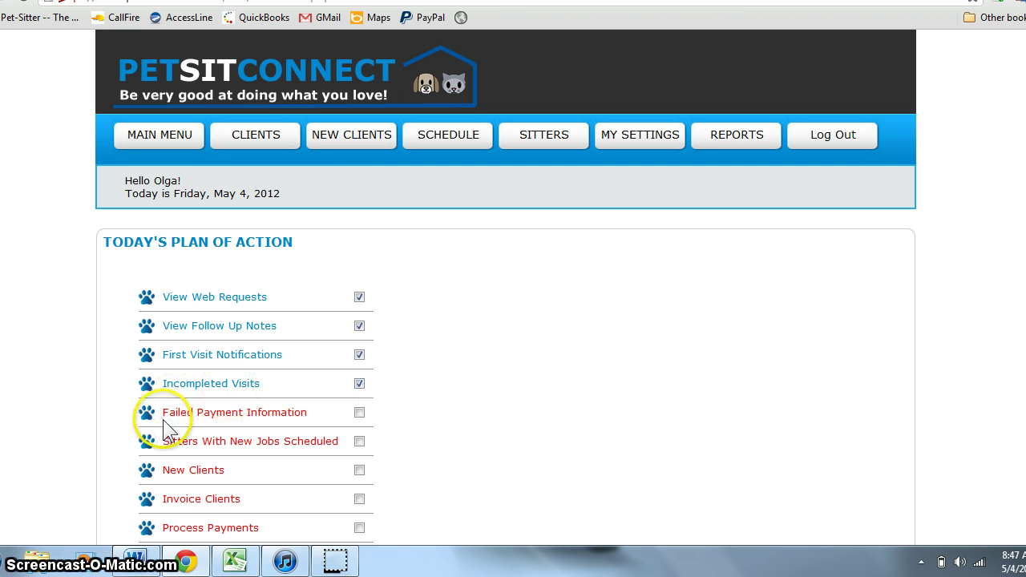
- Open the Failed Payment Information report and preview the credit card request email for the client whose verification failed on 03/19/2012, without sending it
left_click(204, 425)
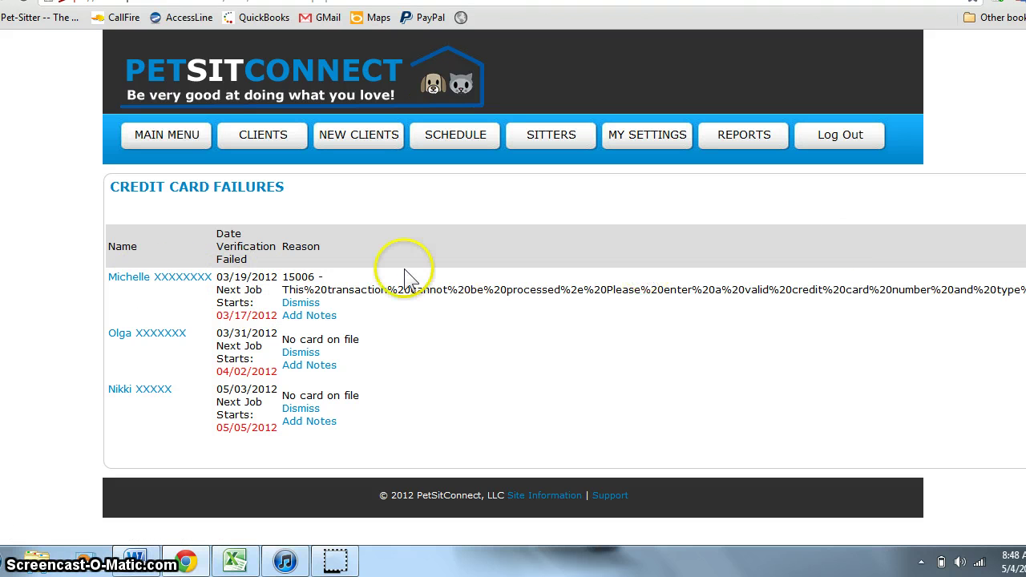
left_click(138, 279)
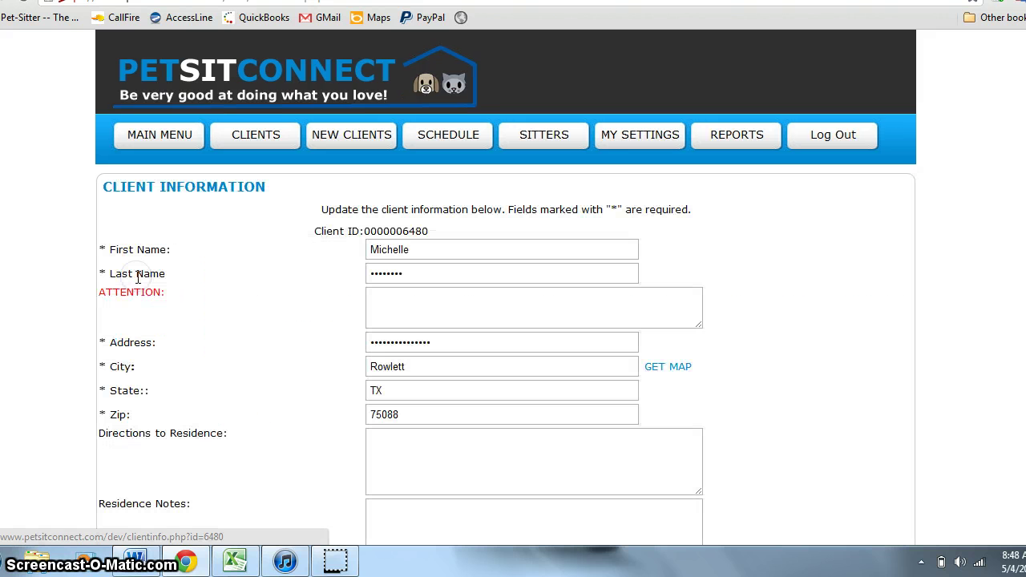
scroll(962, 390, "down", 5)
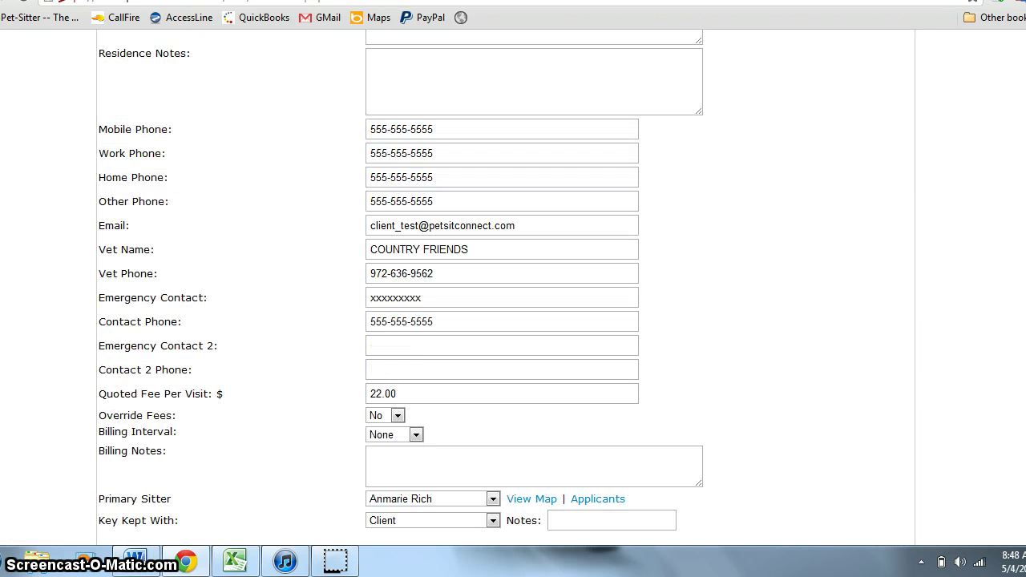
scroll(513, 321, "down", 5)
left_click(510, 372)
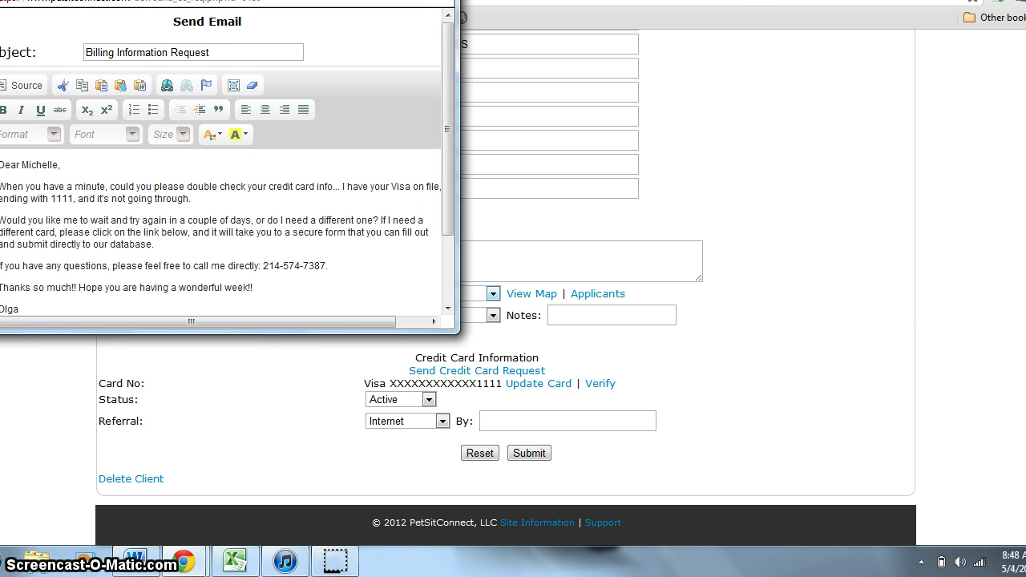
left_click_drag(450, 58, 450, 113)
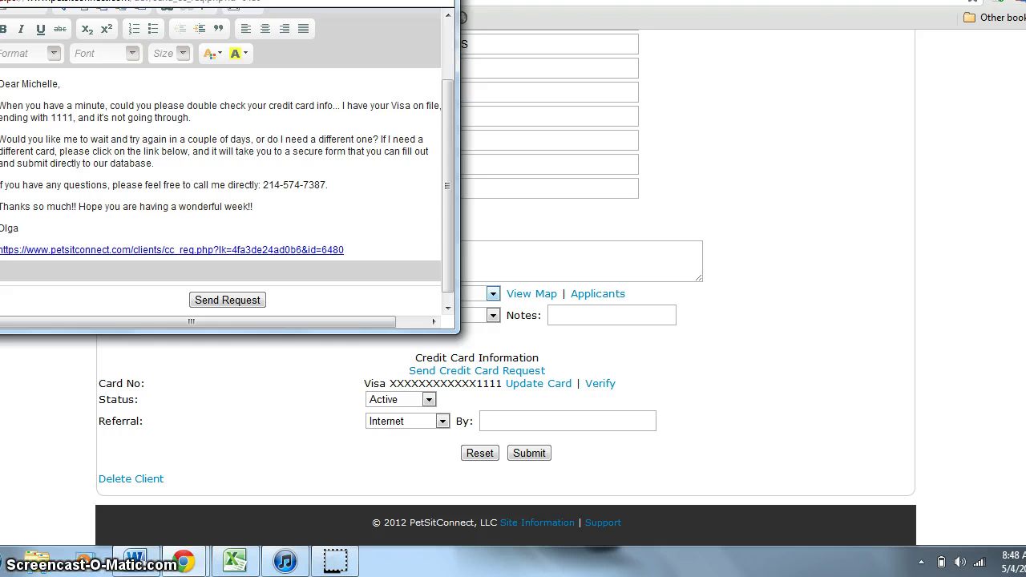
key("ctrl+w")
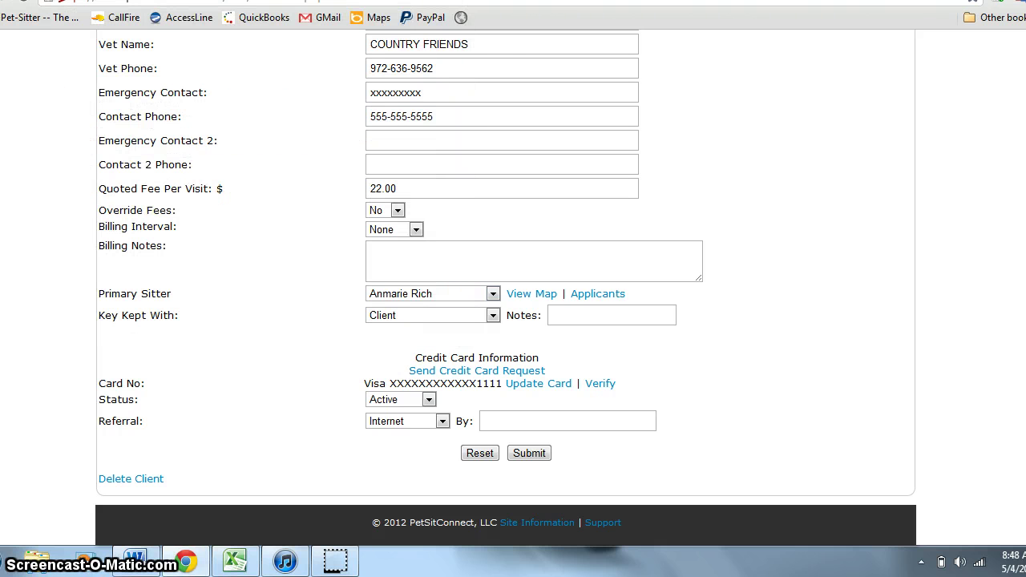
left_click(12, 4)
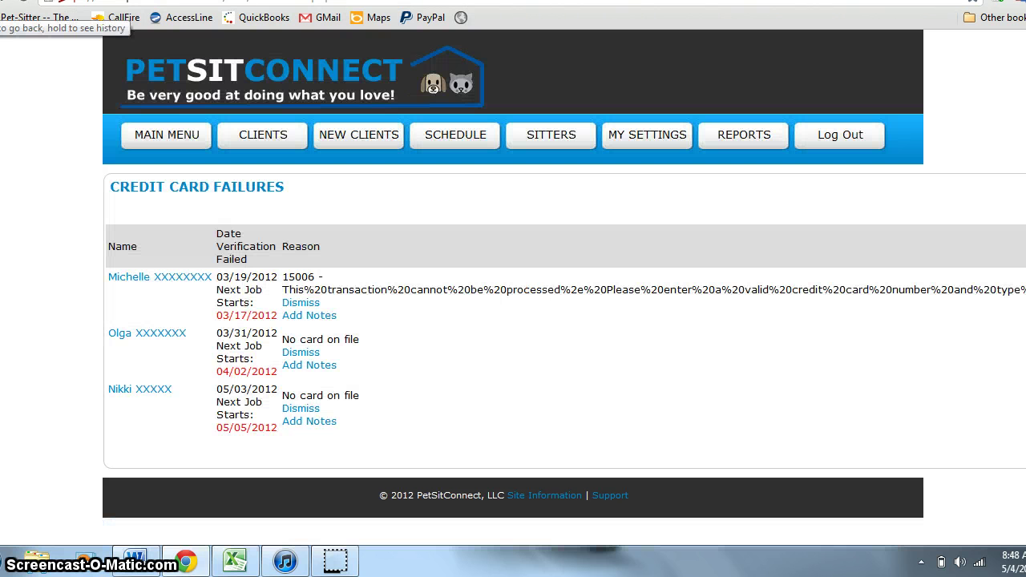
- Dismiss every "No card on file" warning from the credit card failures list, confirming each dismissal
left_click(296, 354)
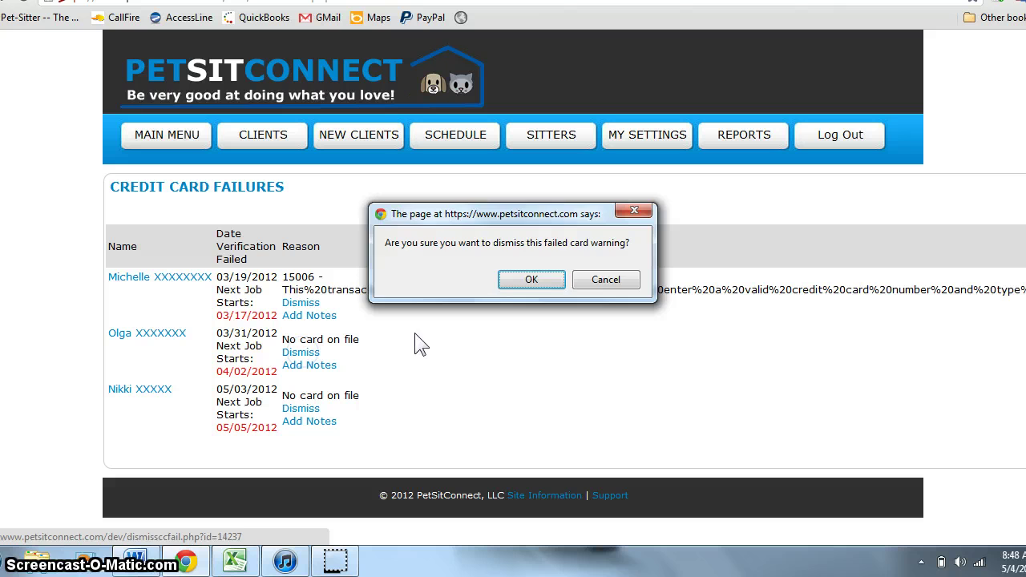
left_click(528, 282)
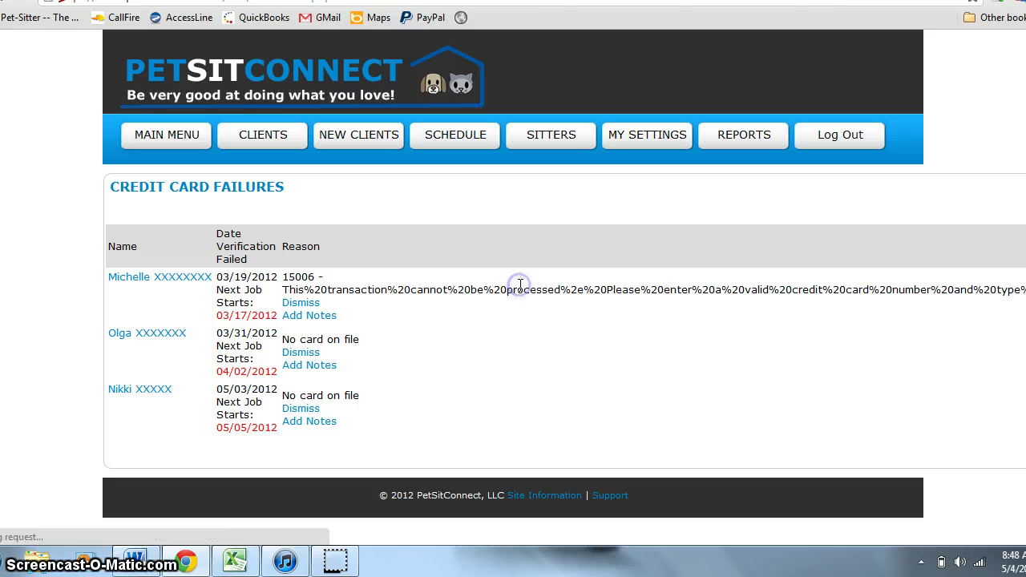
left_click(308, 352)
left_click(531, 280)
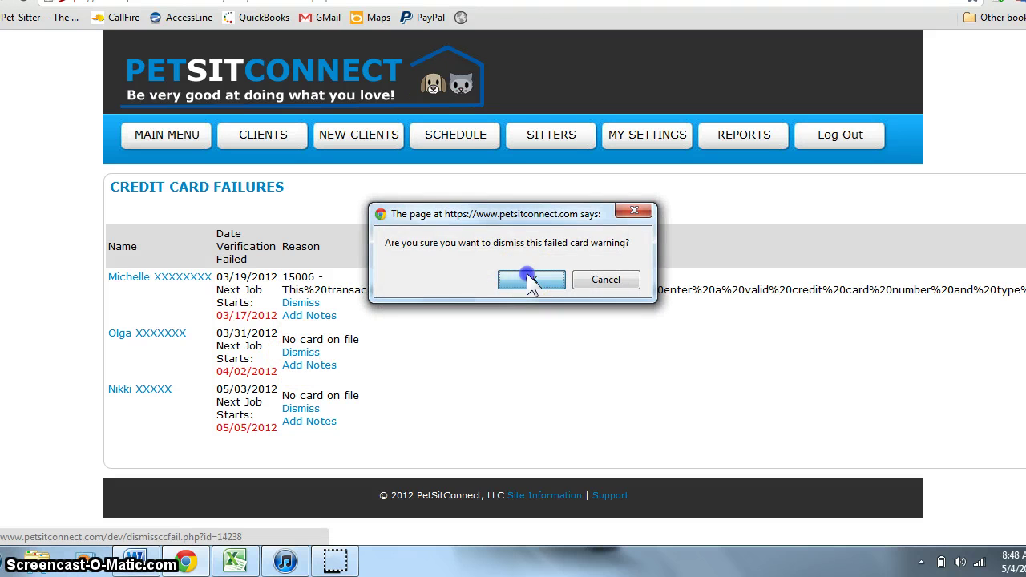
left_click(300, 352)
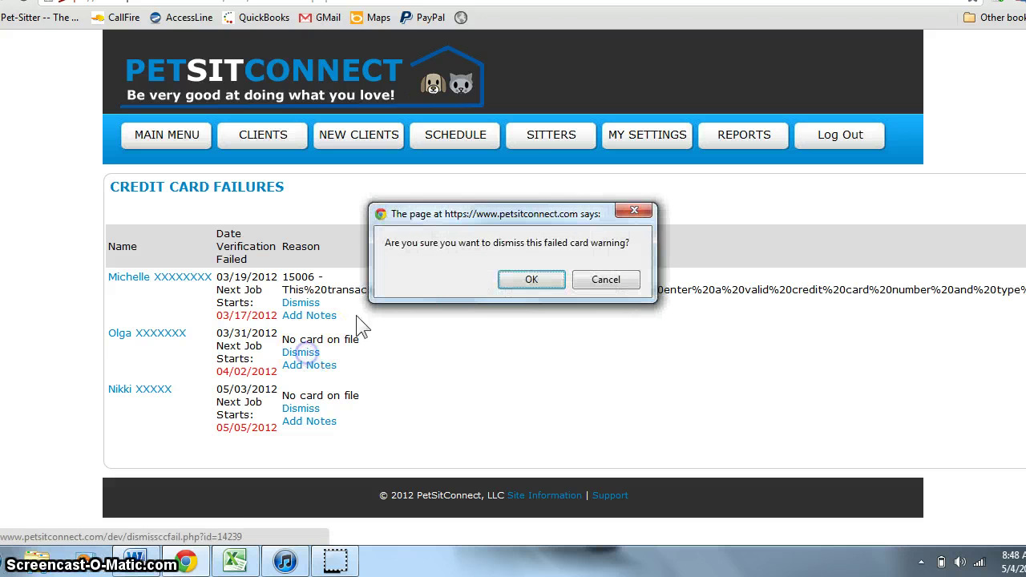
left_click(521, 283)
left_click(293, 354)
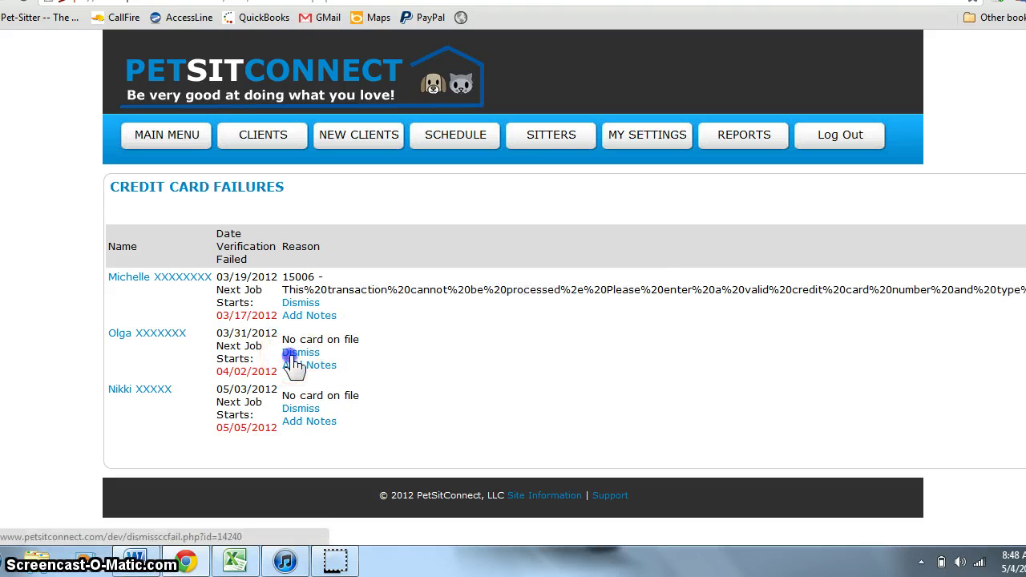
left_click(514, 279)
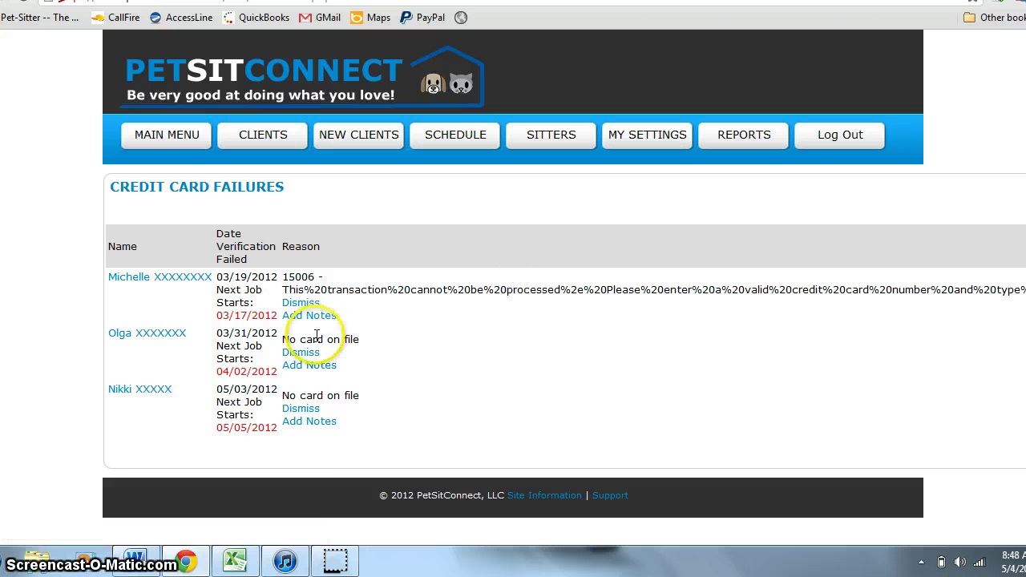
left_click(300, 352)
left_click(529, 282)
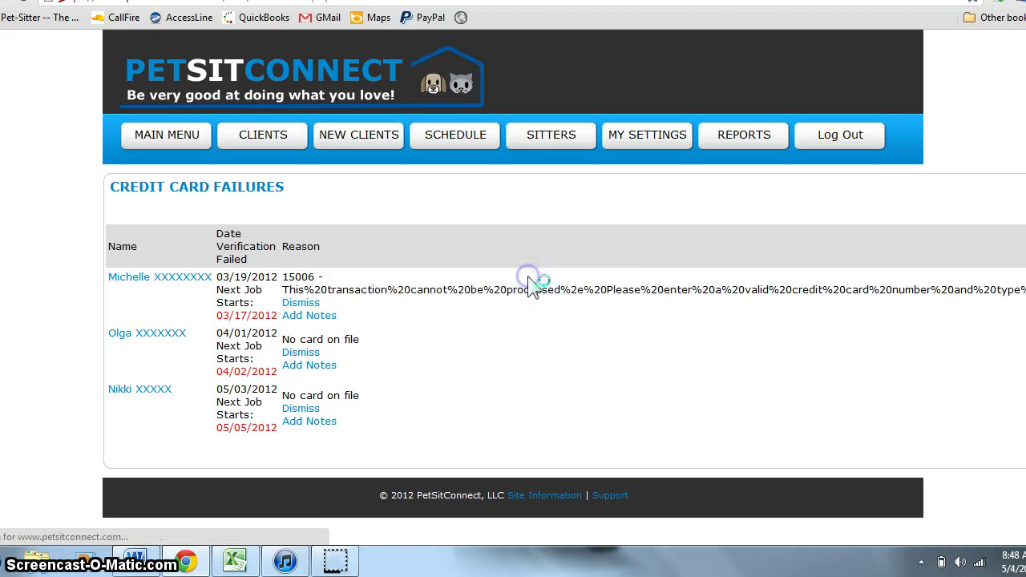
left_click(303, 352)
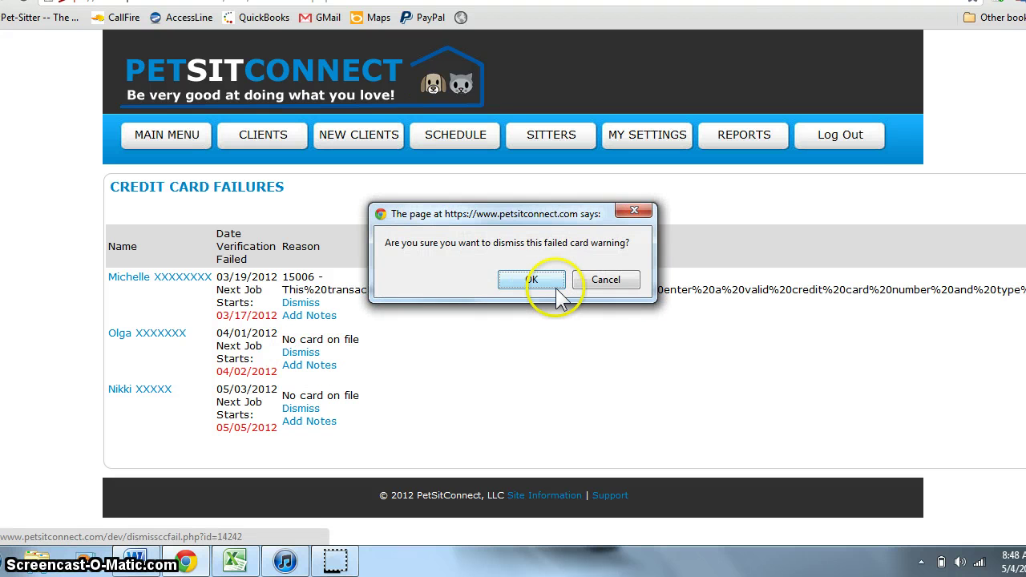
left_click(556, 288)
left_click(301, 350)
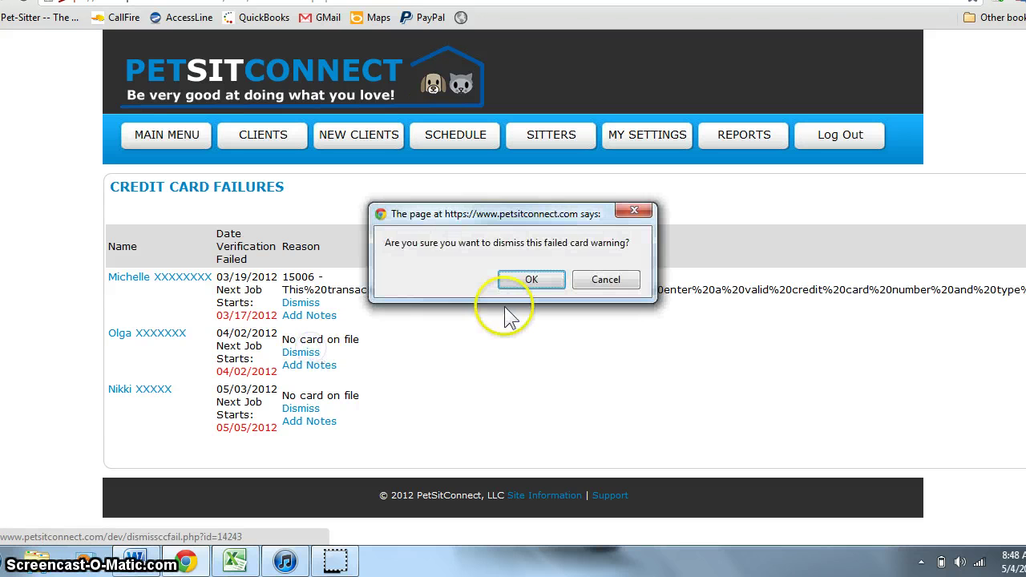
left_click(531, 280)
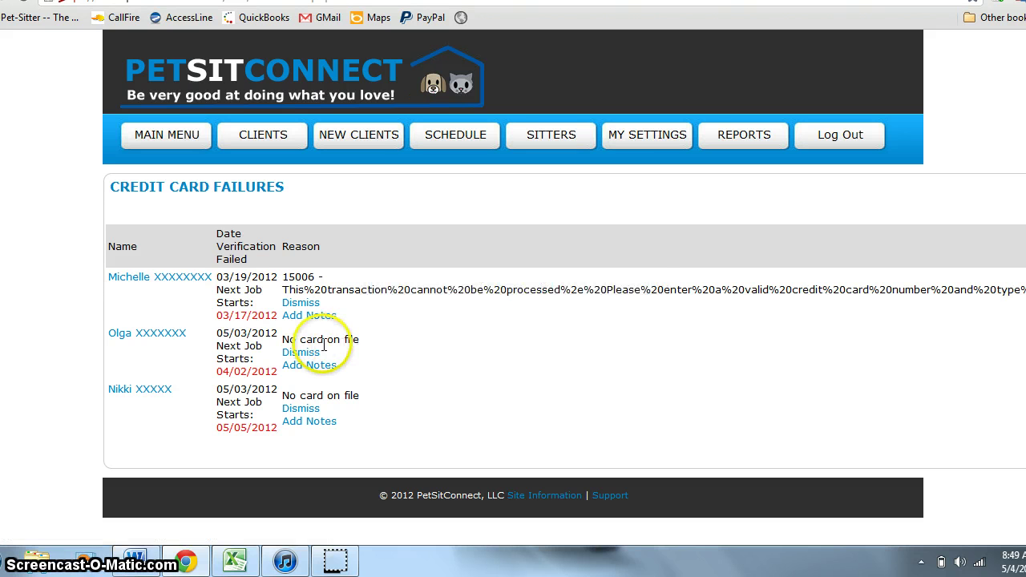
left_click(301, 352)
left_click(531, 278)
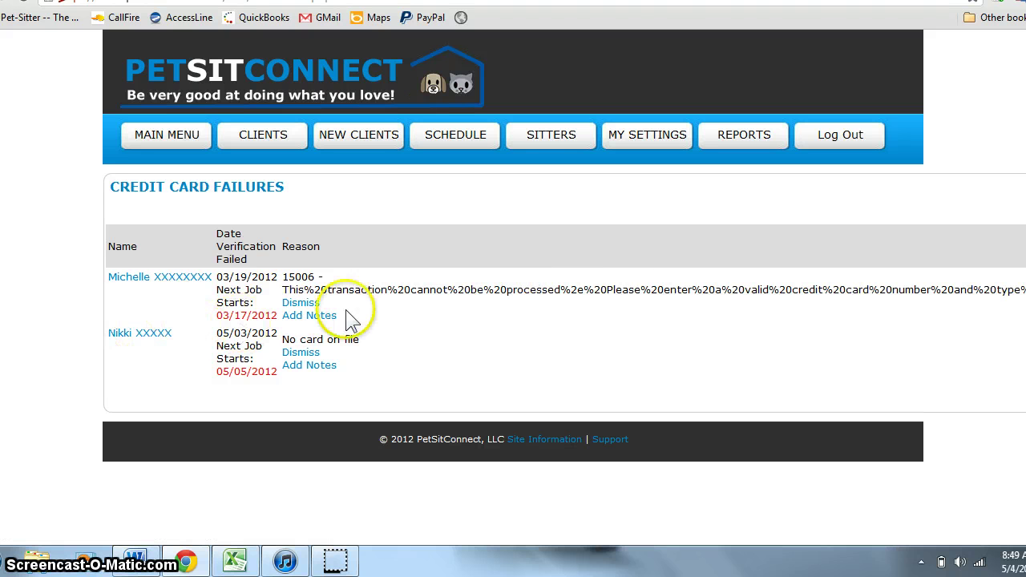
left_click(307, 352)
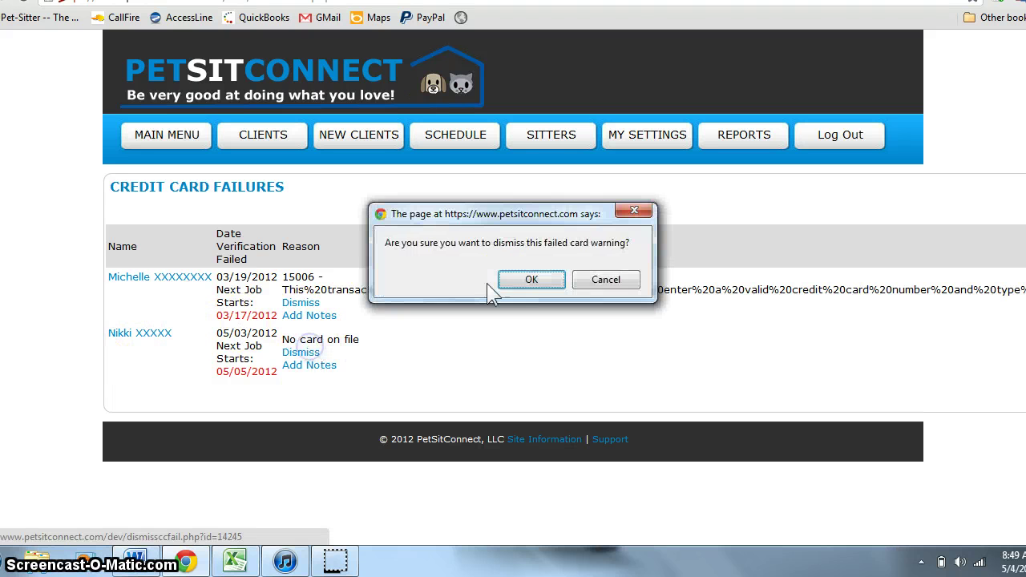
left_click(521, 279)
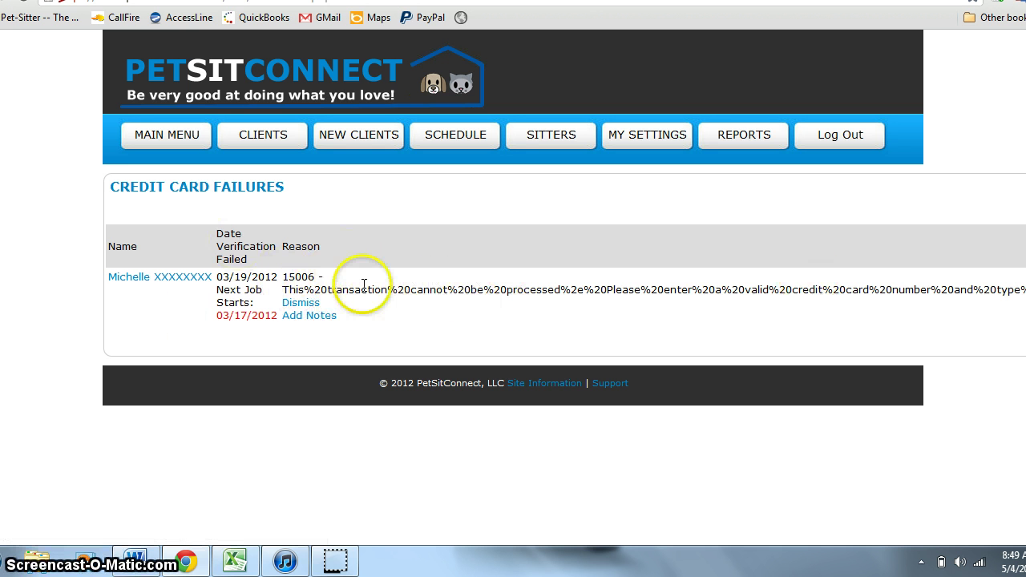
- Add the note "waiting for cust respose" to the 03/19/2012 credit card failure
left_click(317, 315)
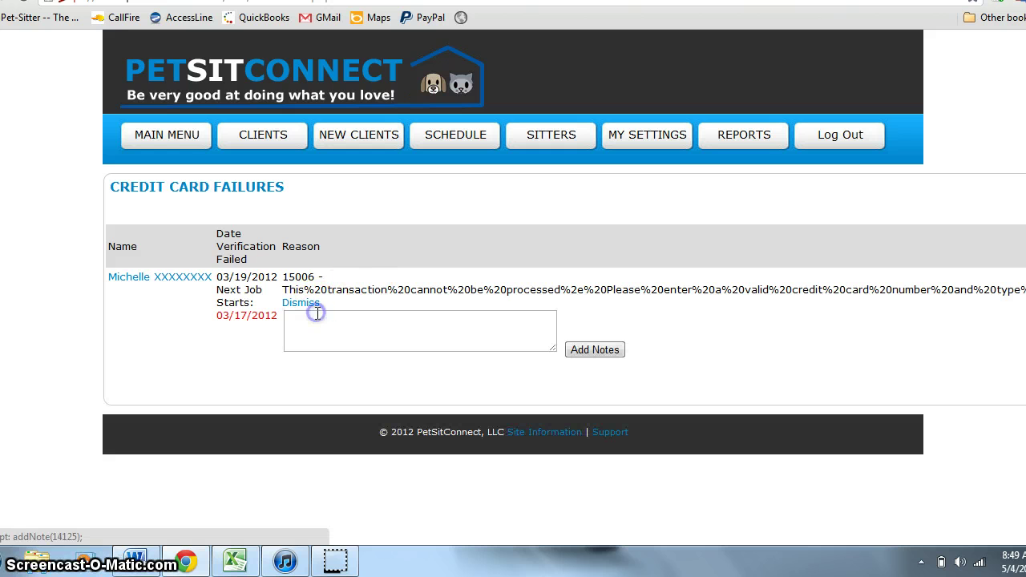
left_click(317, 320)
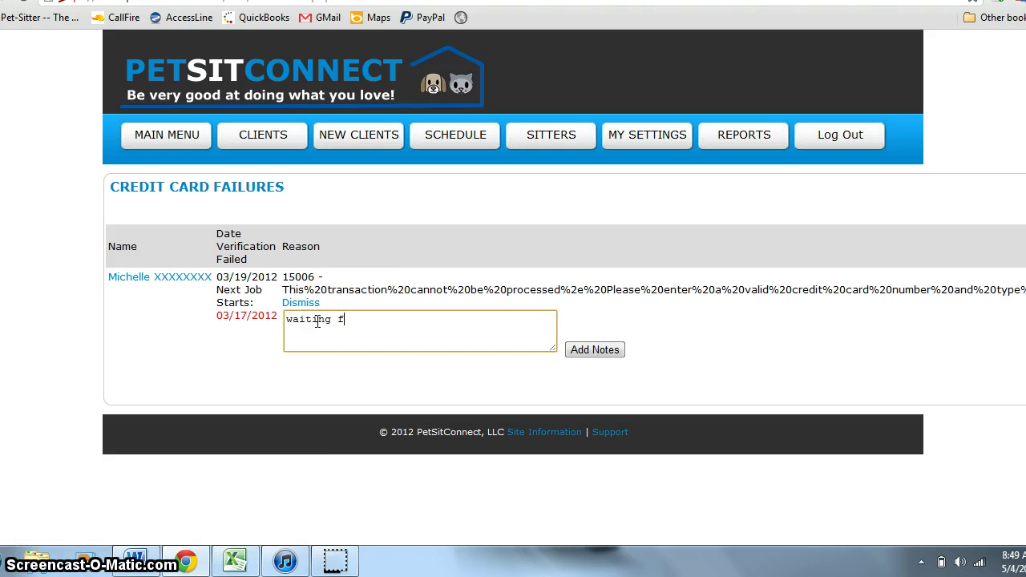
type("waiting for cust repose")
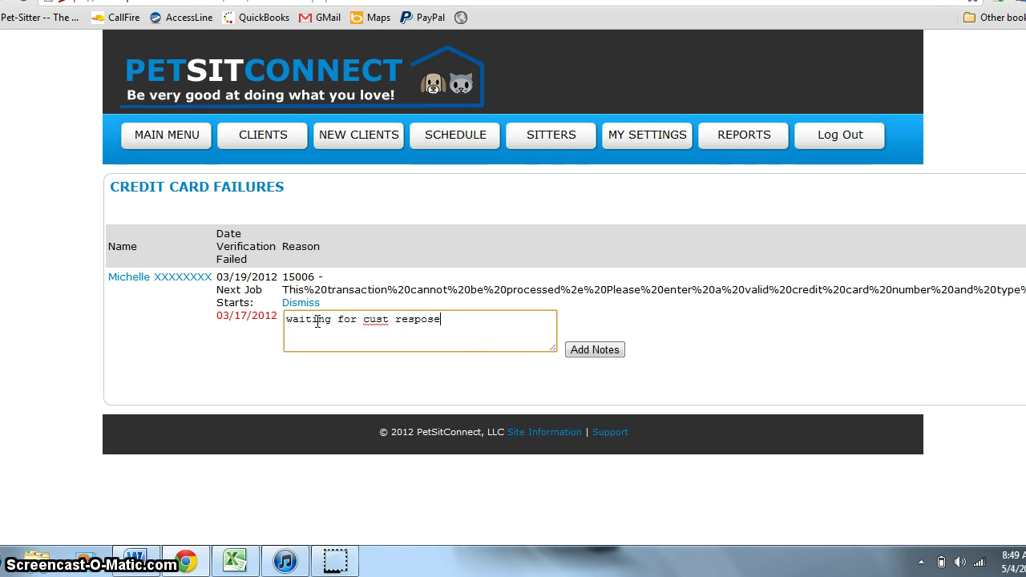
left_click(586, 355)
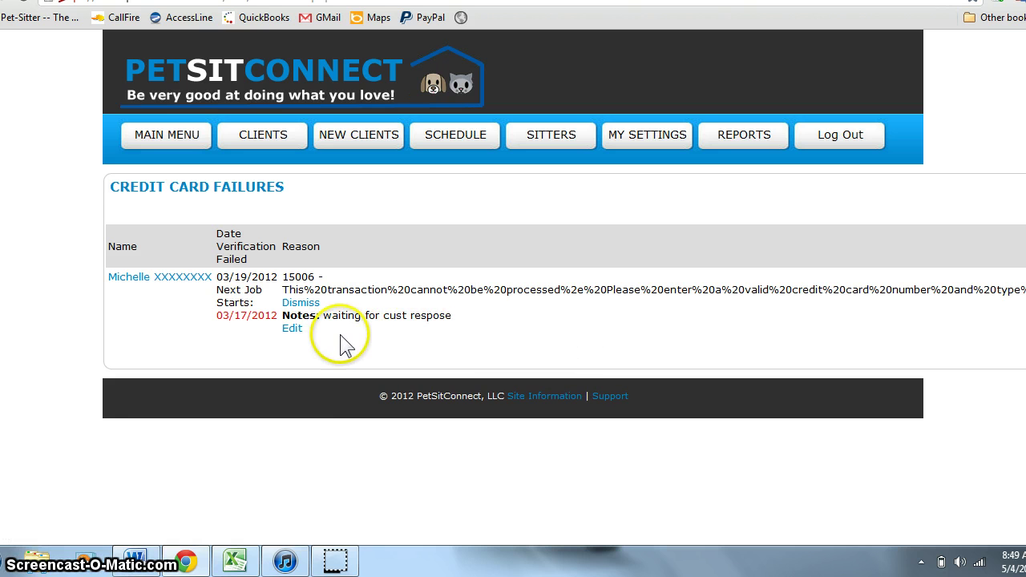
- Append ", 5.3.12" to the credit card failure's note, and mark Failed Payment Information as completed in today's plan of action
left_click(293, 330)
left_click(445, 320)
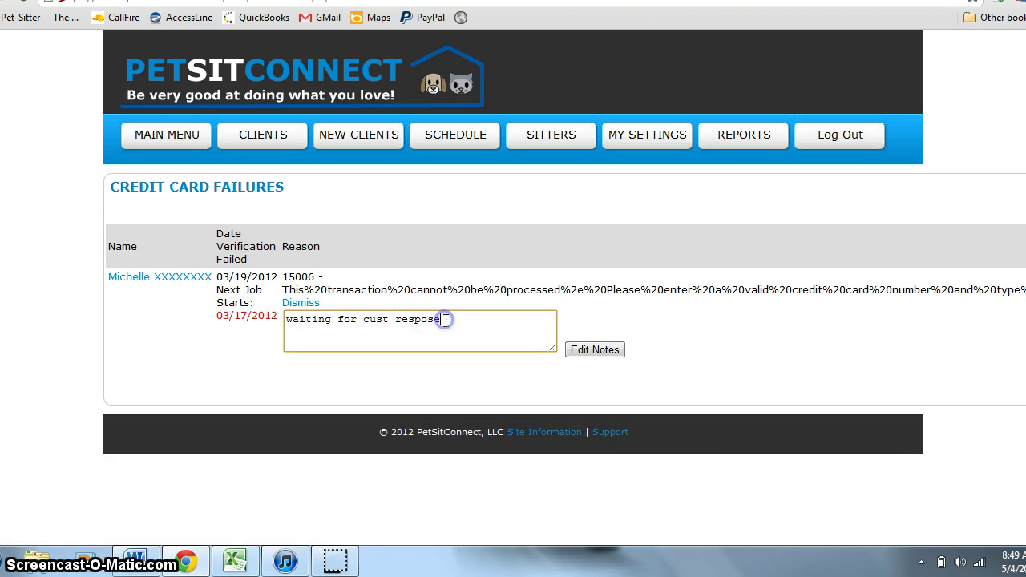
type("5.3.12")
left_click(604, 348)
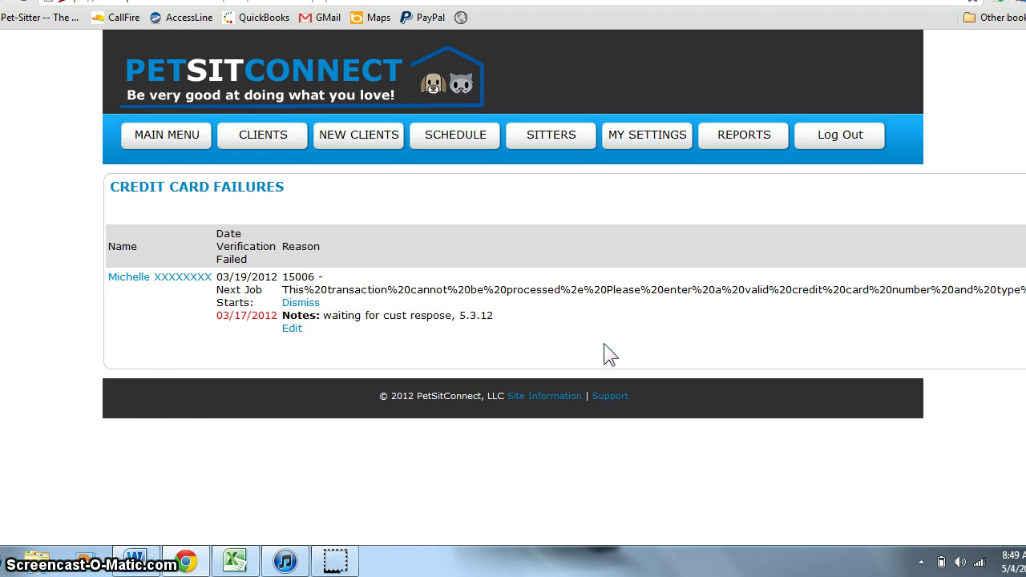
left_click(145, 133)
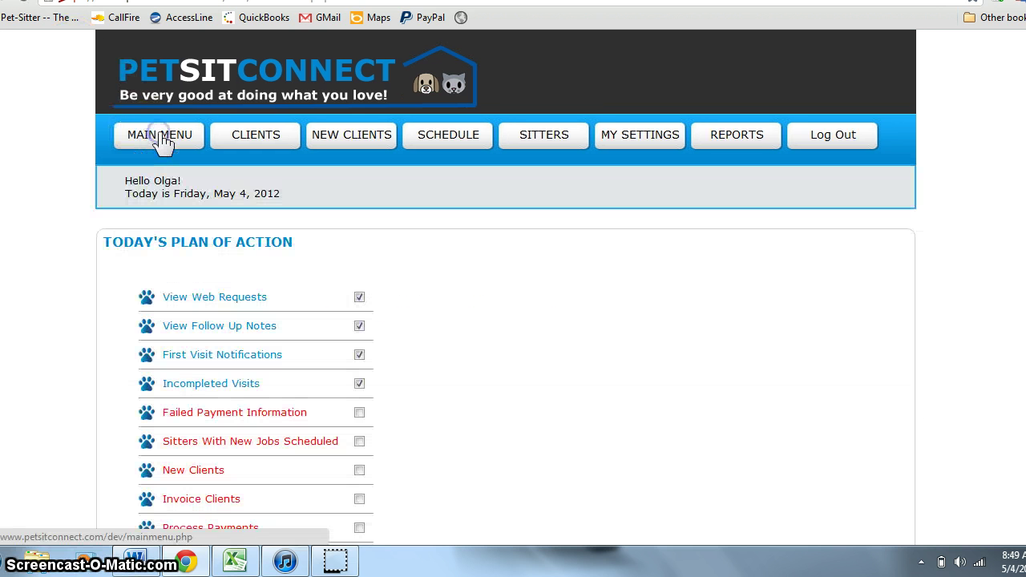
left_click(359, 412)
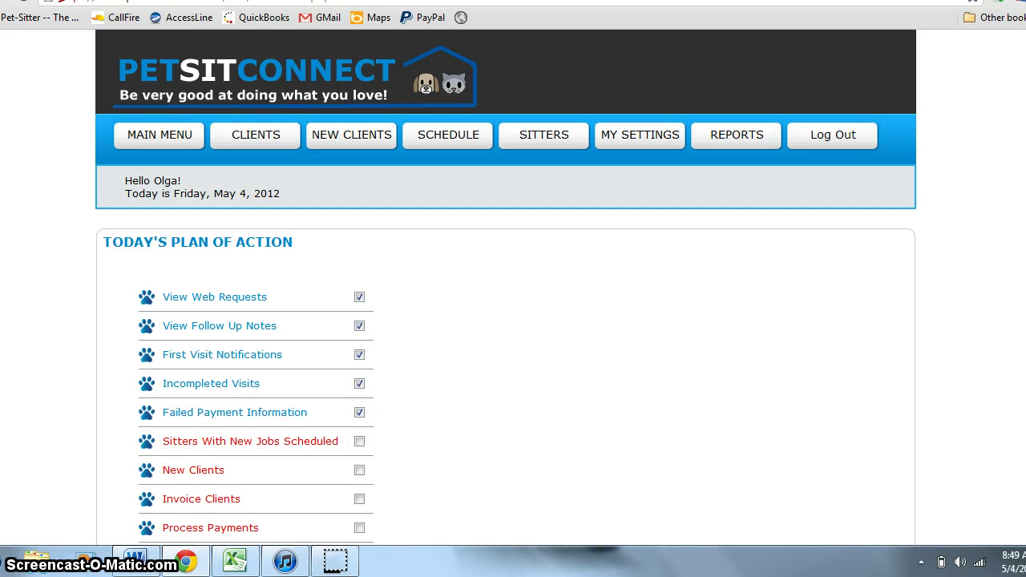
- Review the Sitters With New Jobs Scheduled report and mark that task as completed in today's plan of action
scroll(294, 361, "down", 3)
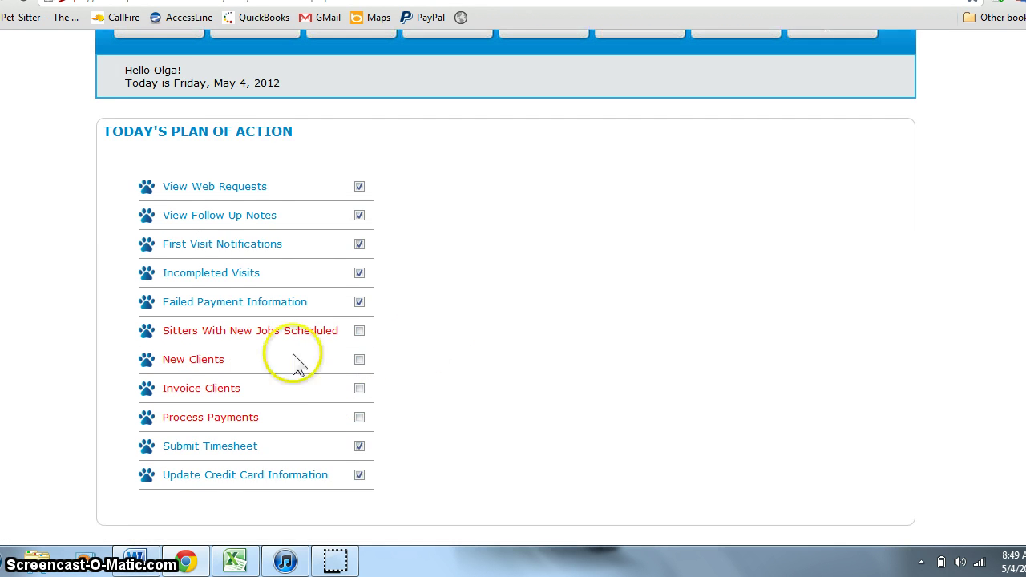
left_click(289, 330)
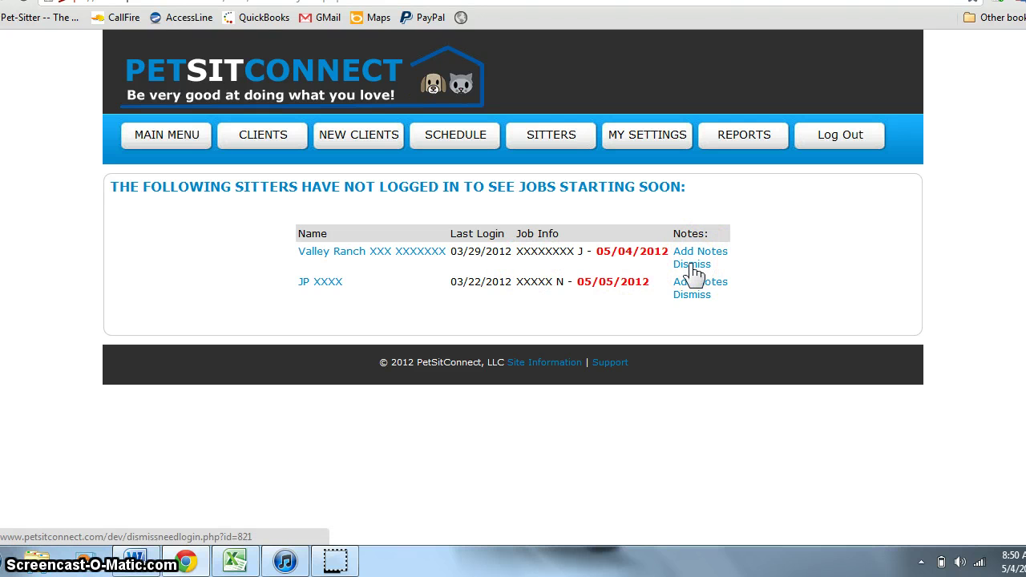
left_click(191, 134)
left_click(359, 441)
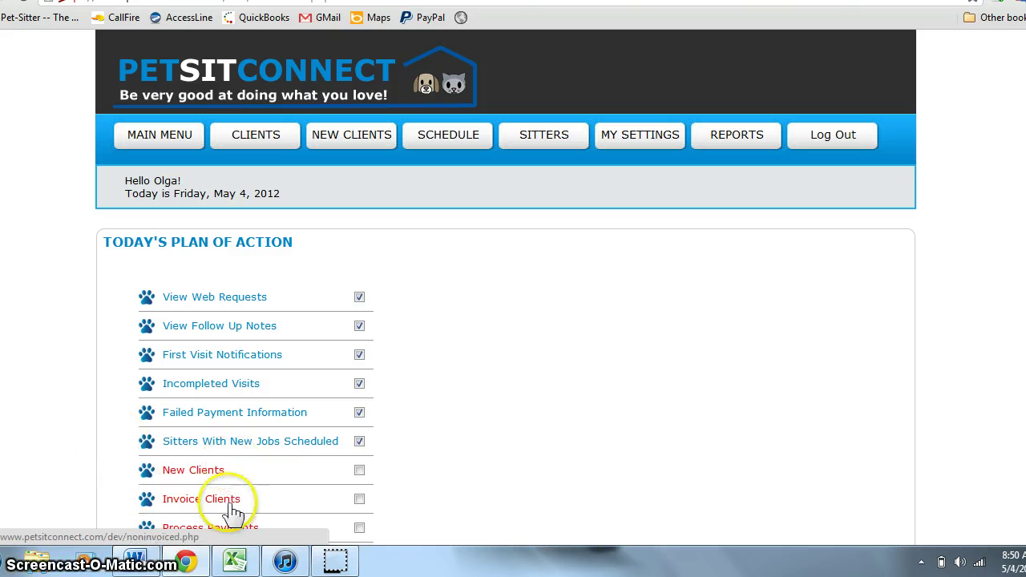
- Review the new client queue and the first queued client's record, and return to today's plan of action
left_click(202, 471)
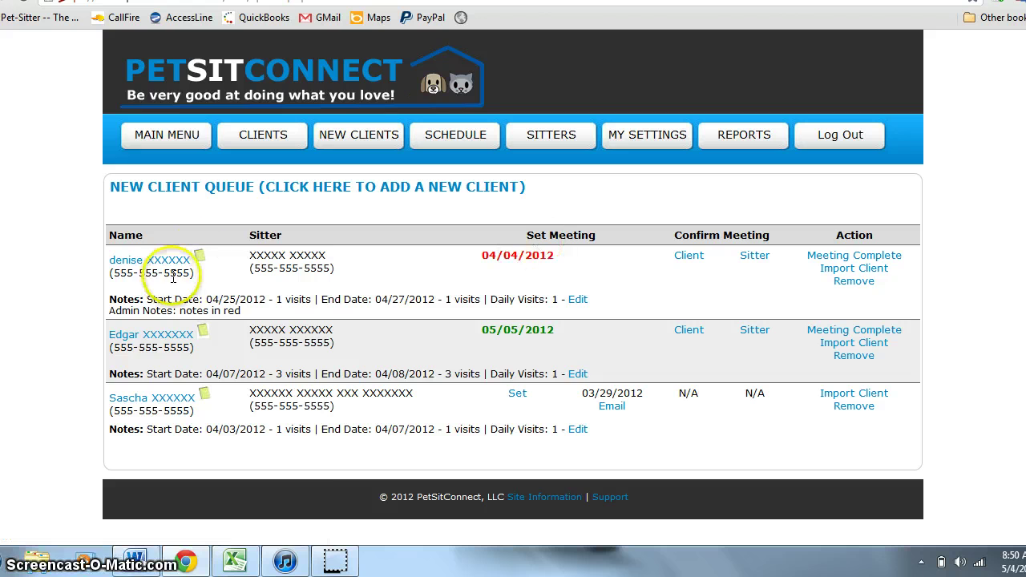
left_click(202, 260)
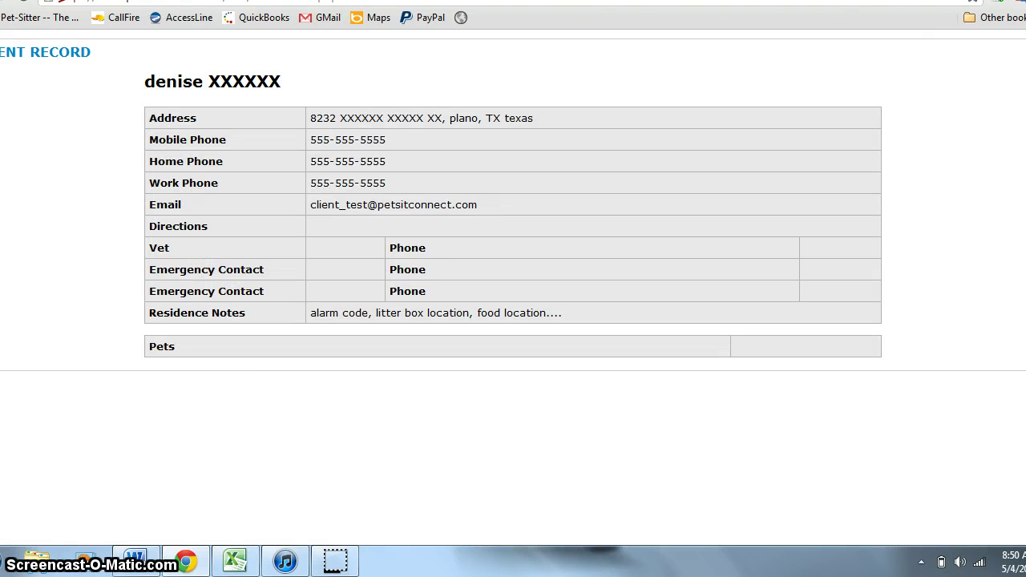
key("ctrl+w")
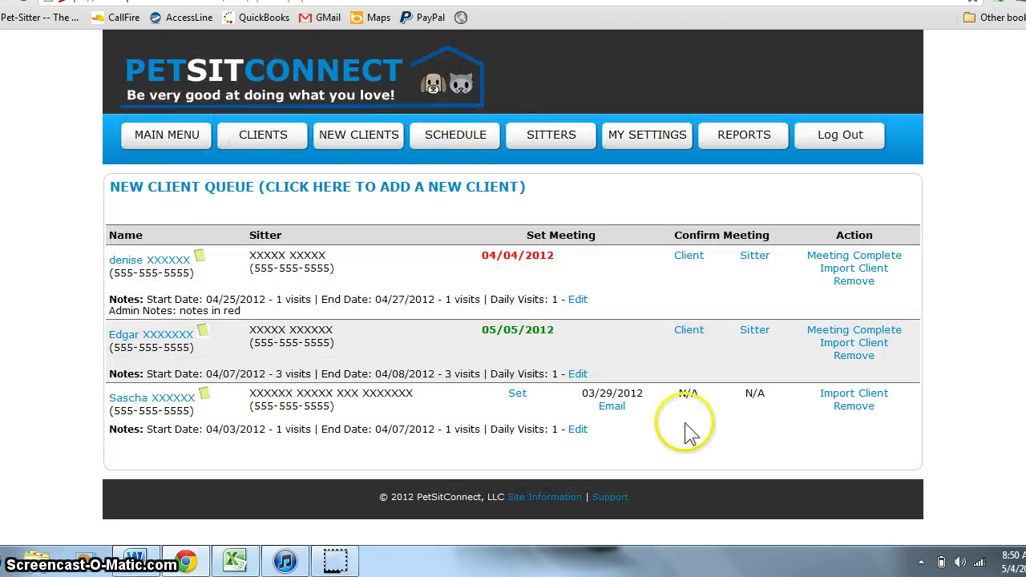
left_click(169, 143)
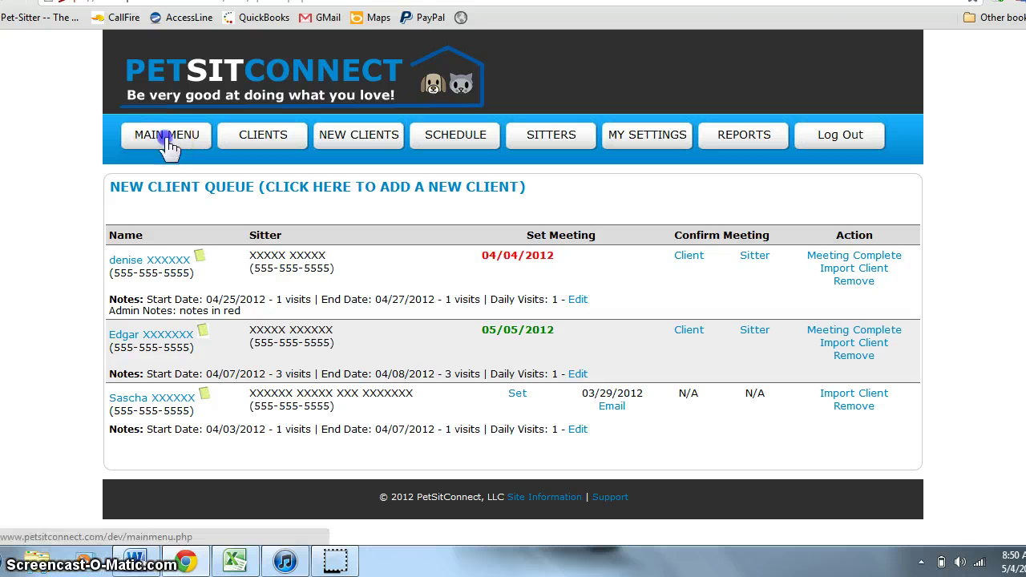
- Mark New Clients as completed in today's plan of action, and briefly view the non-invoiced activity for Invoice Clients
left_click(359, 470)
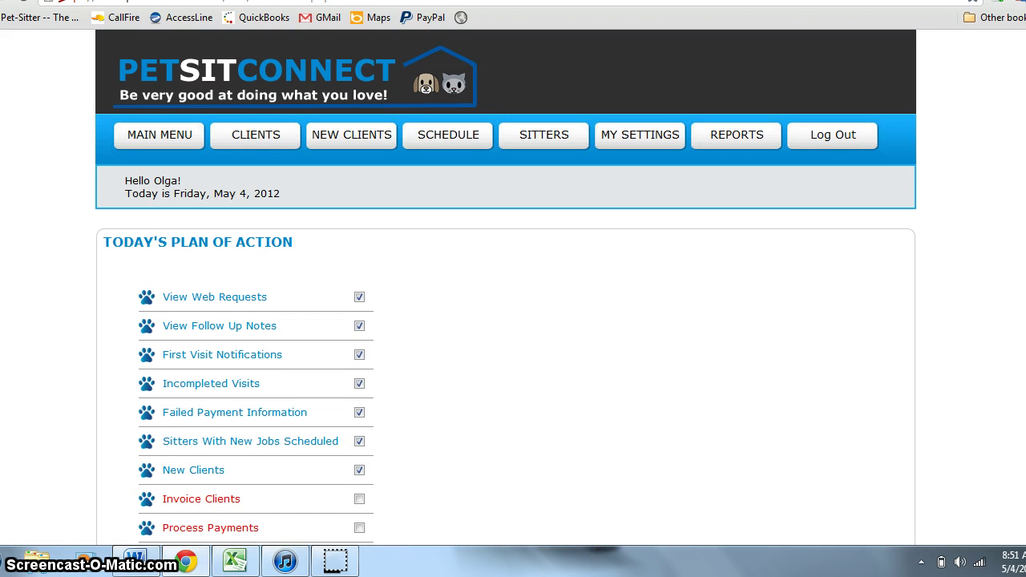
scroll(232, 385, "down", 3)
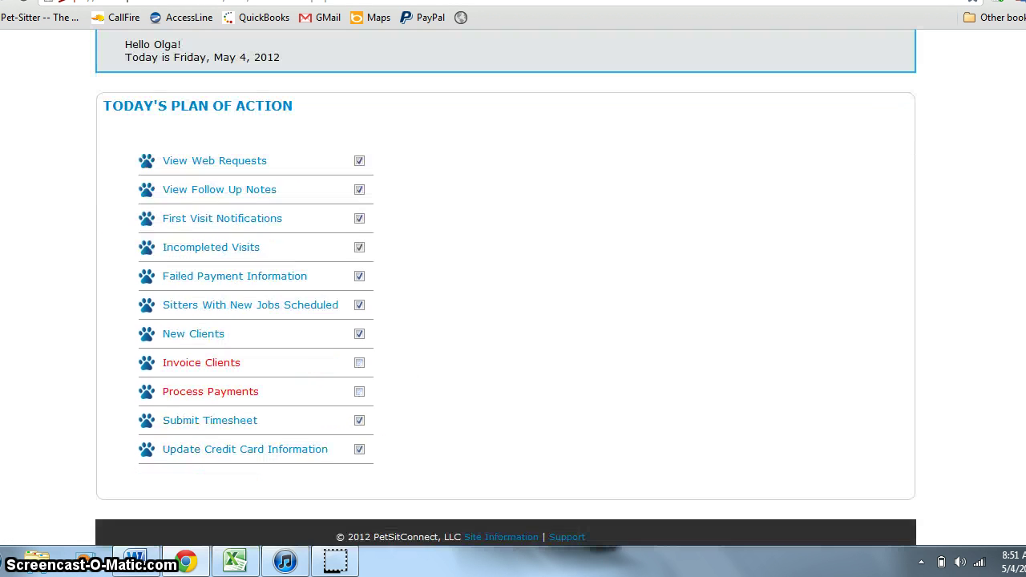
left_click(197, 366)
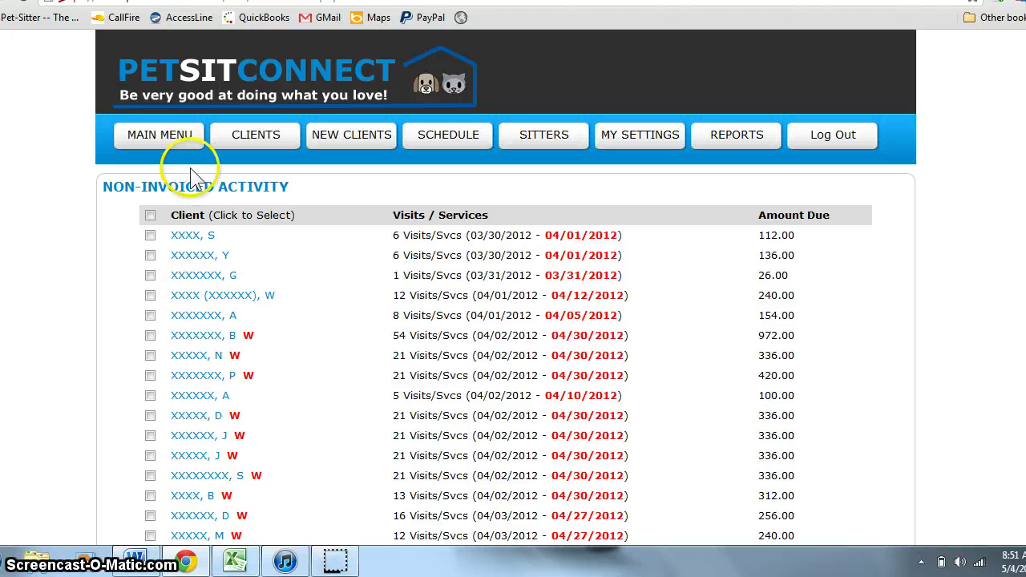
left_click(164, 140)
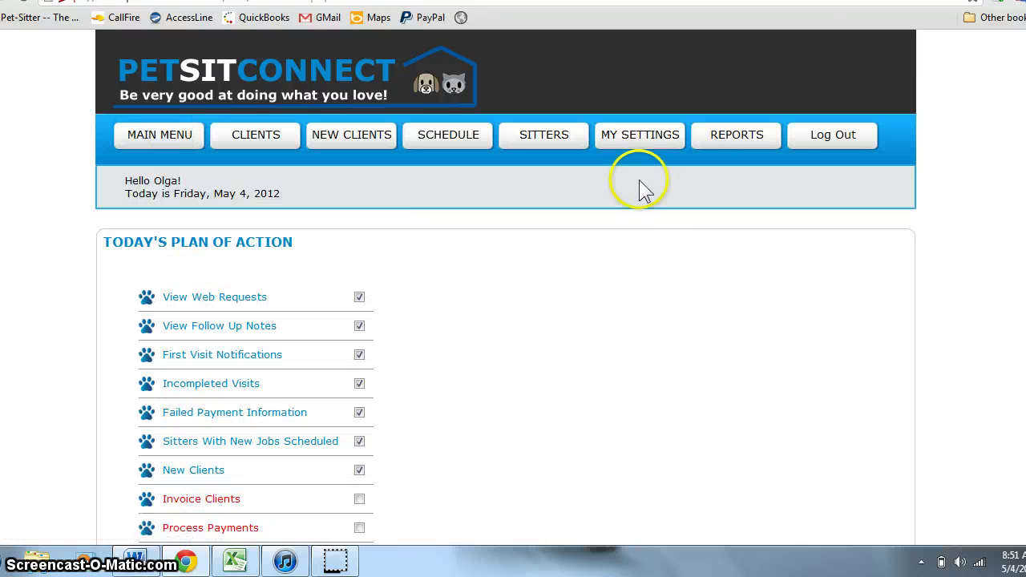
- Examine the Receivables Report and its invoice date range options, and return to today's plan of action
left_click(726, 134)
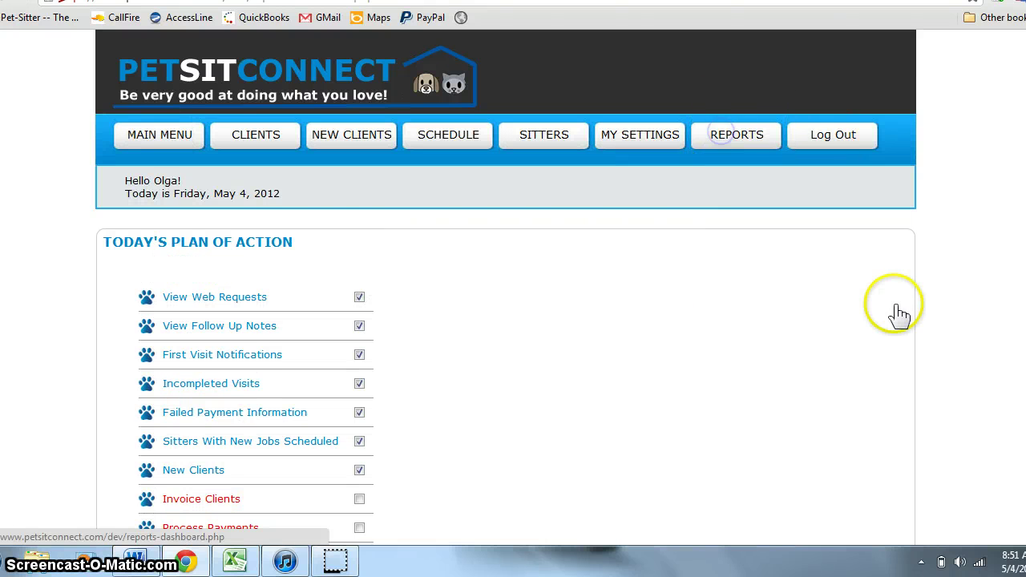
scroll(505, 321, "down", 9)
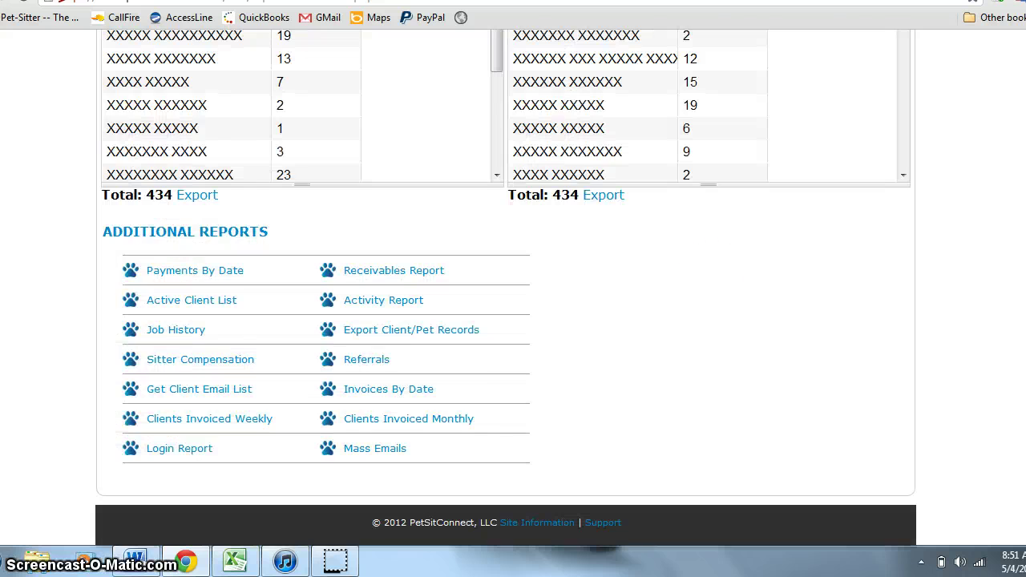
left_click(425, 270)
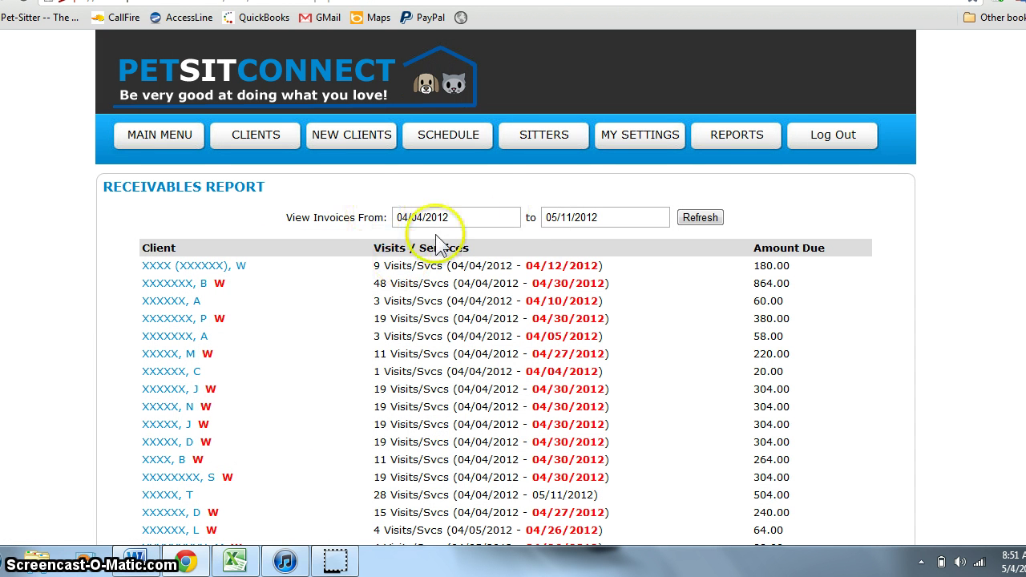
left_click(618, 217)
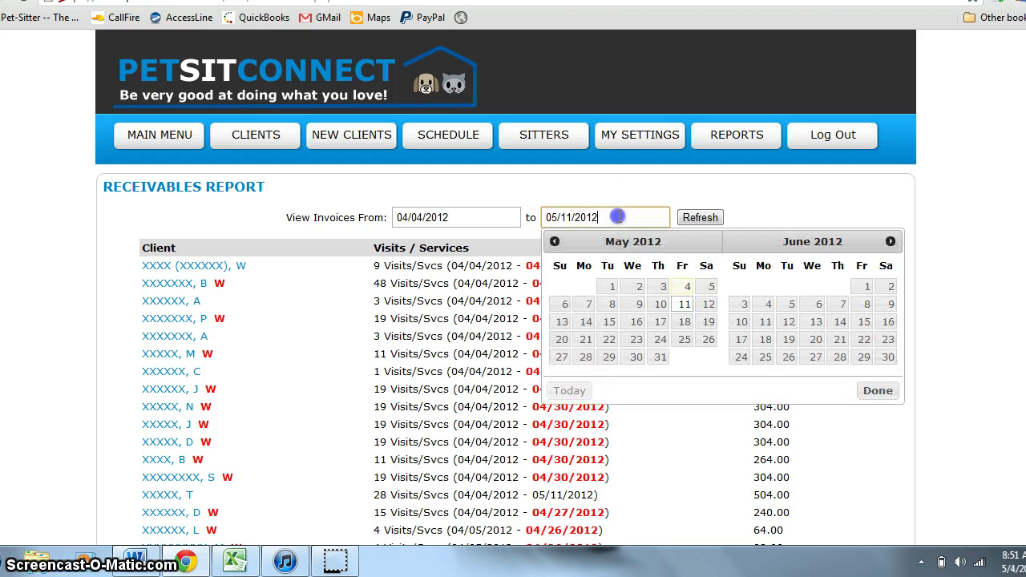
left_click(481, 217)
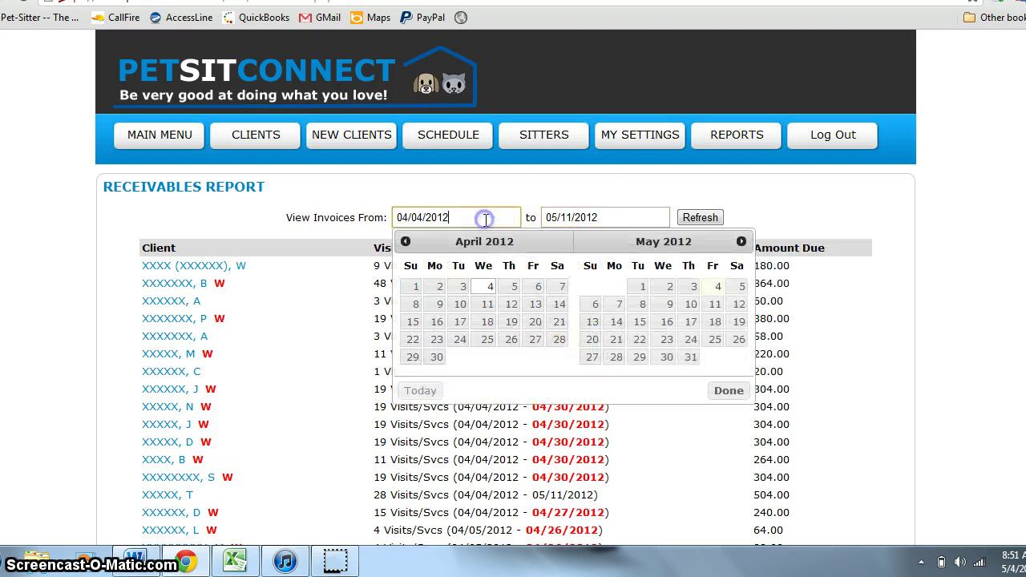
left_click(653, 209)
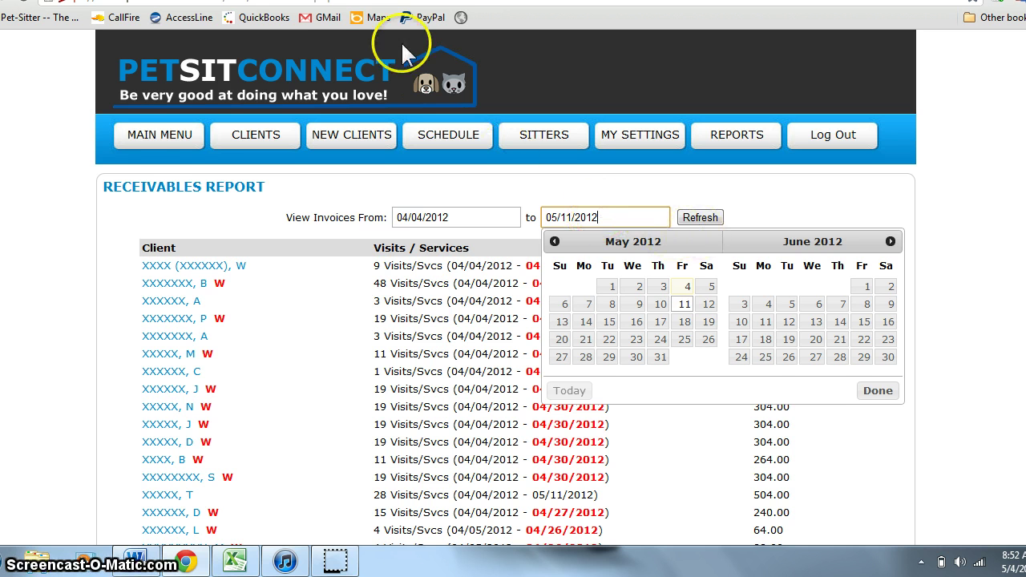
left_click(148, 132)
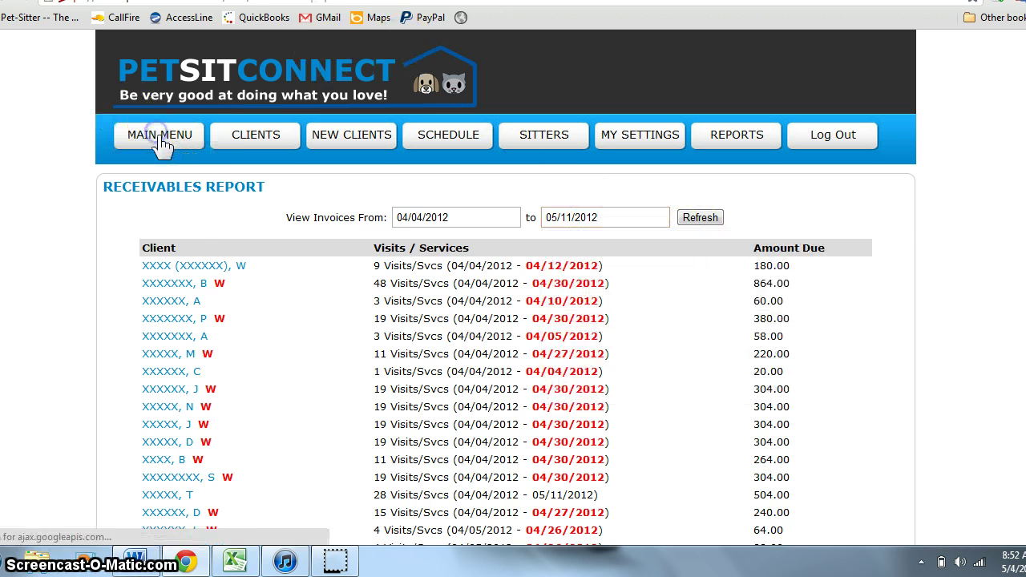
- Review the non-invoiced client activity and mark Invoice Clients as completed in today's plan of action
left_click(200, 500)
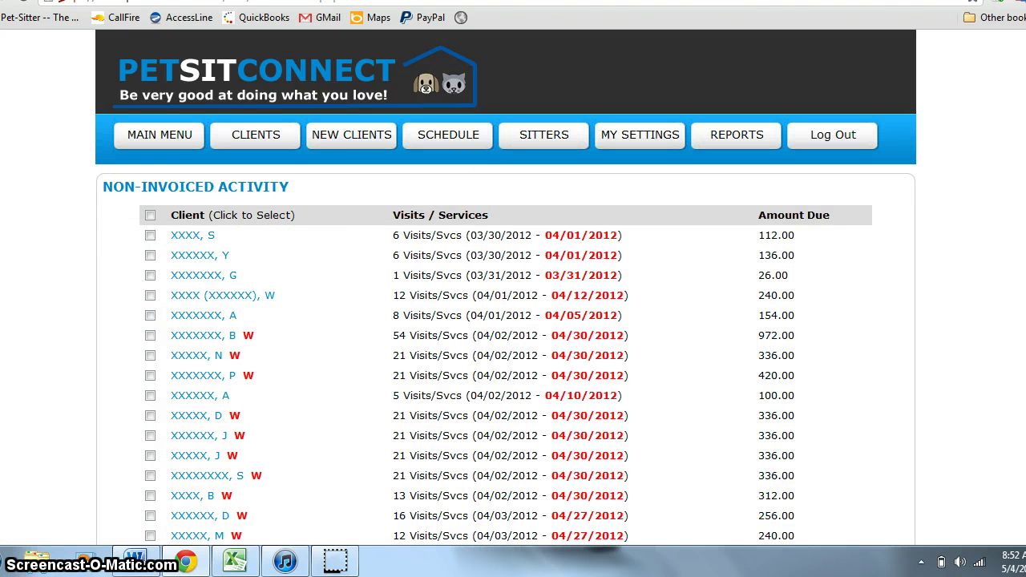
scroll(505, 361, "down", 5)
scroll(505, 360, "up", 5)
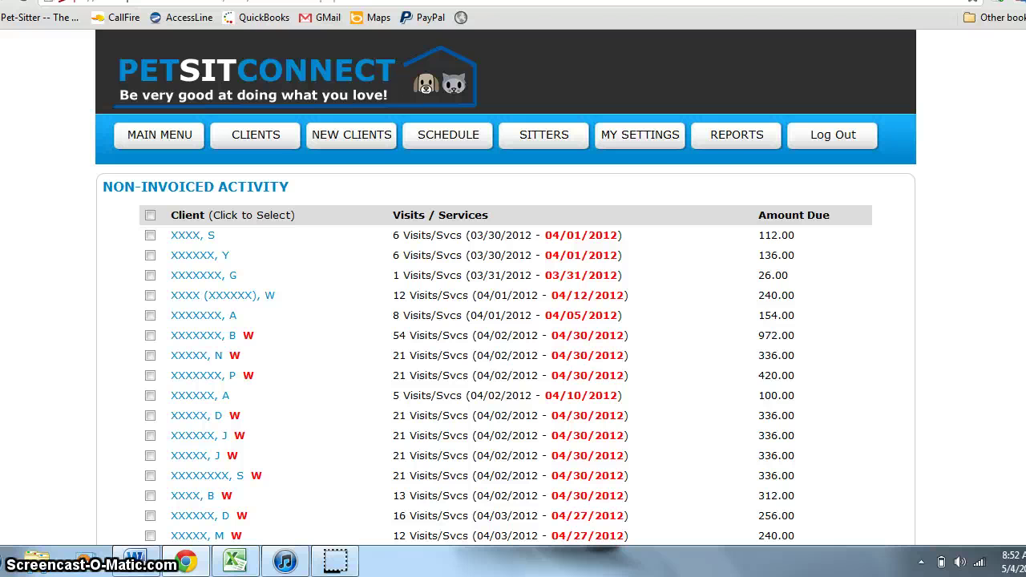
left_click(142, 137)
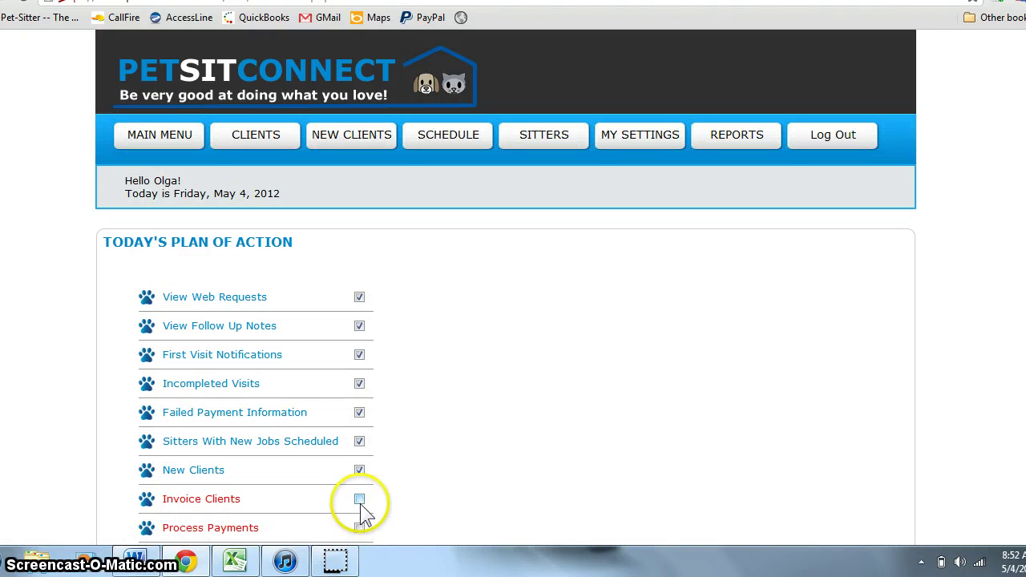
left_click(359, 499)
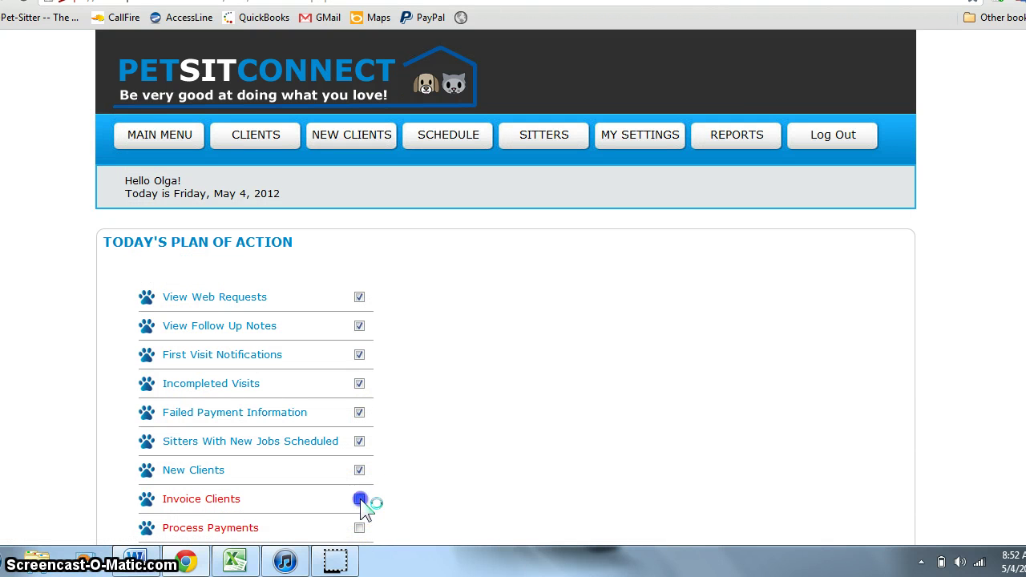
- Review the Payments Due list and mark Process Payments as completed in today's plan of action
left_click(246, 531)
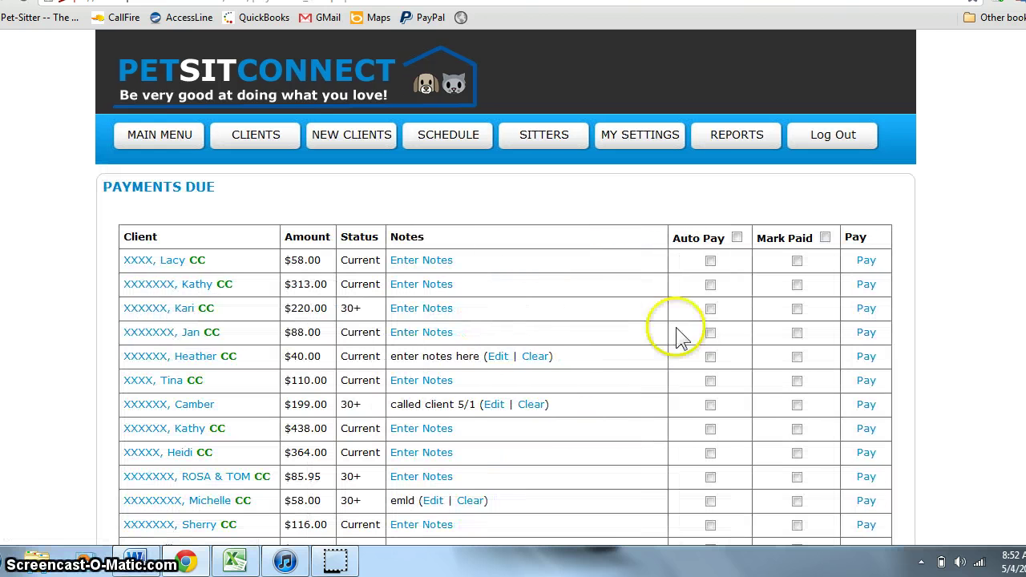
scroll(513, 361, "down", 5)
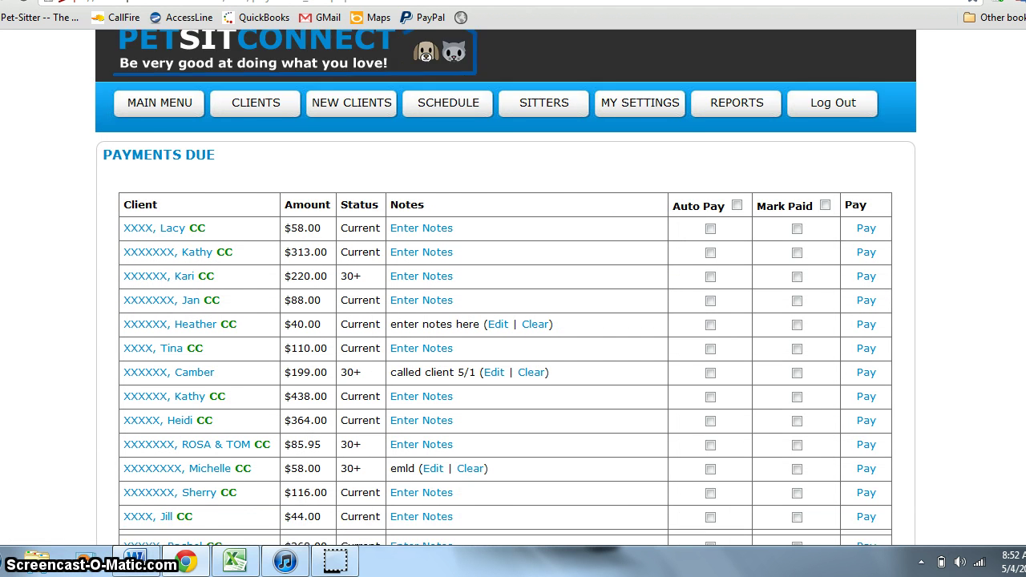
scroll(513, 361, "up", 4)
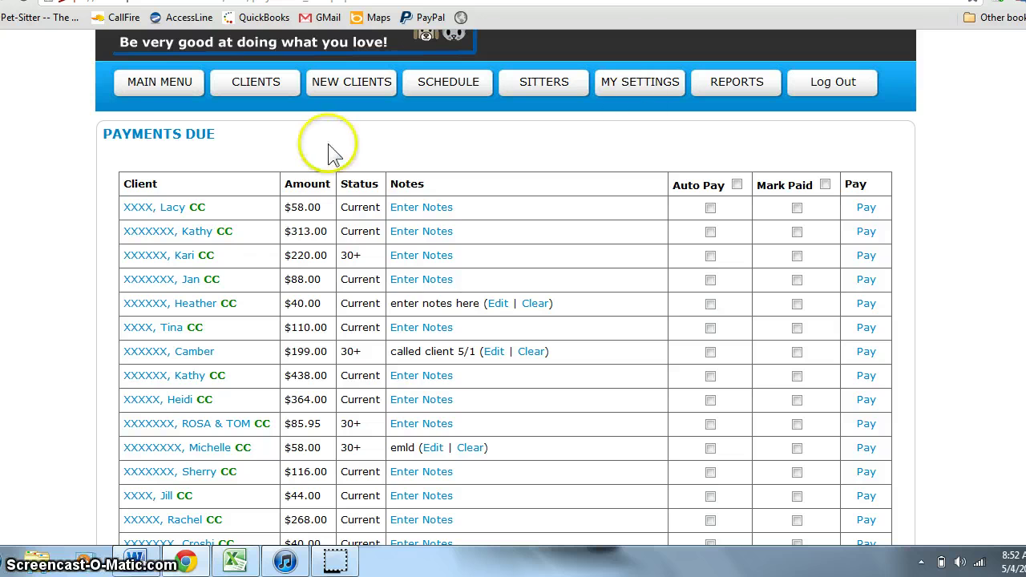
left_click(154, 83)
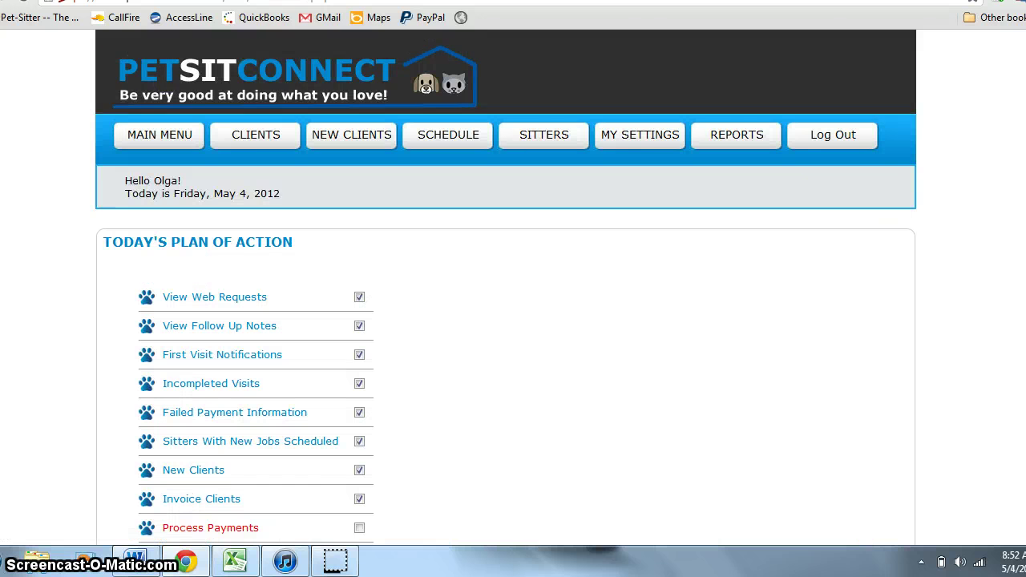
scroll(513, 321, "down", 3)
left_click(360, 398)
- View the sitter timesheet for the Submit Timesheet task and return to today's plan of action
scroll(319, 321, "down", 3)
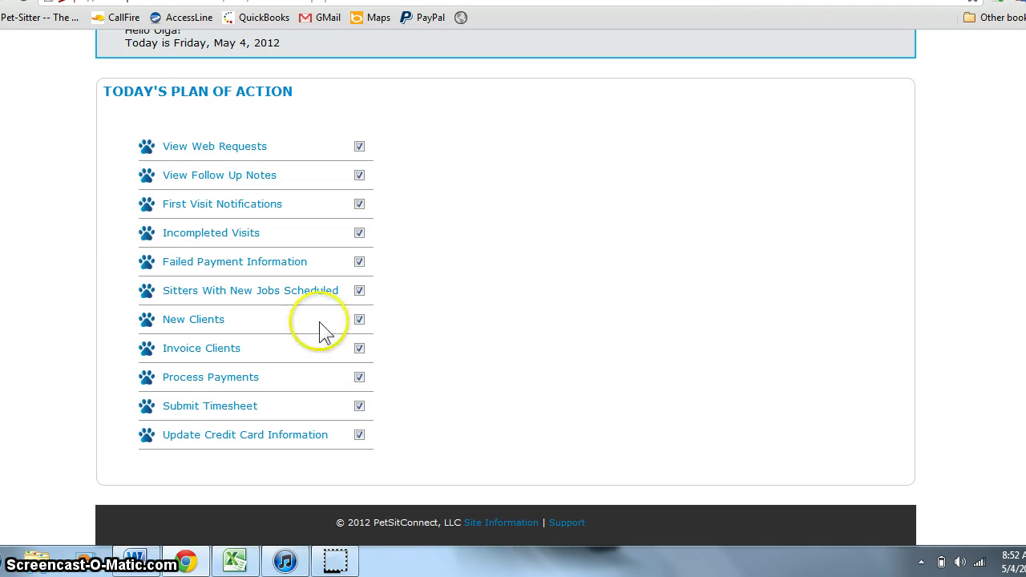
left_click(222, 417)
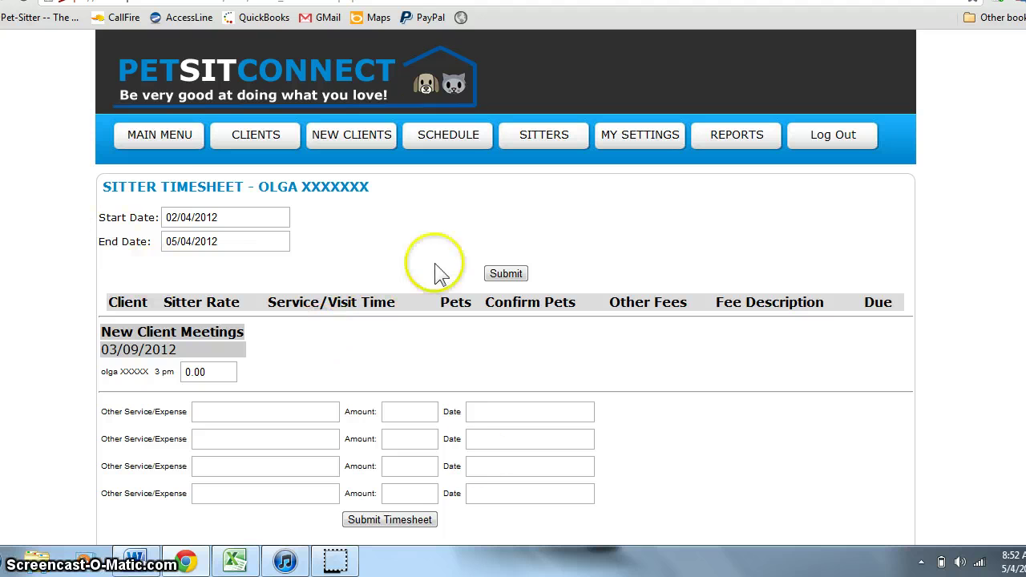
left_click(178, 137)
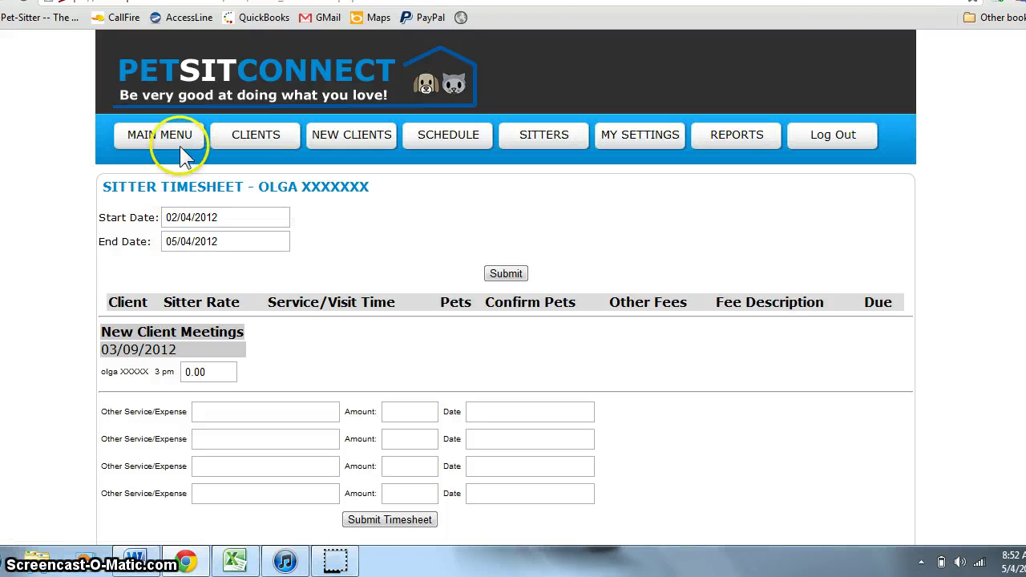
left_click(161, 135)
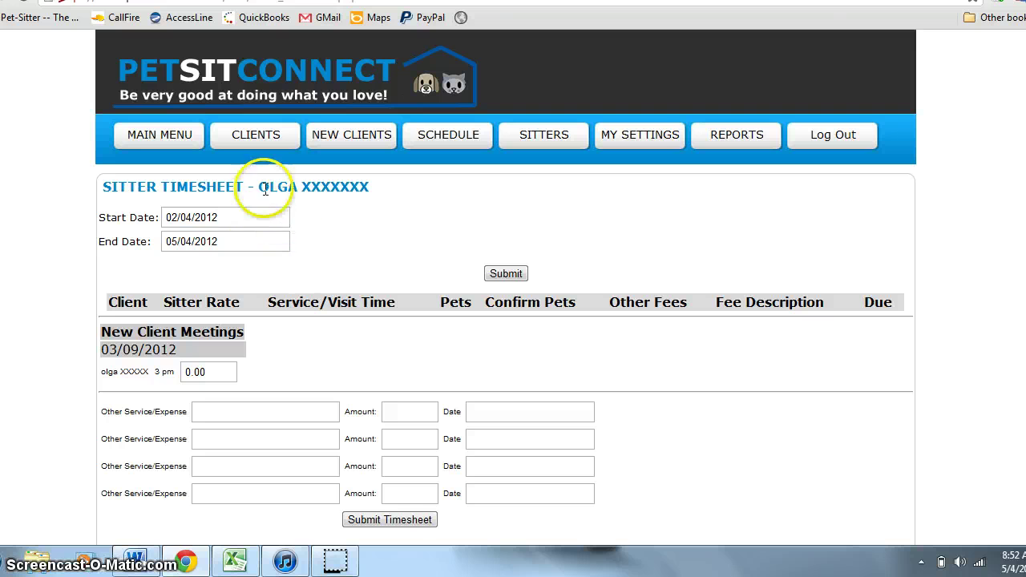
left_click(154, 135)
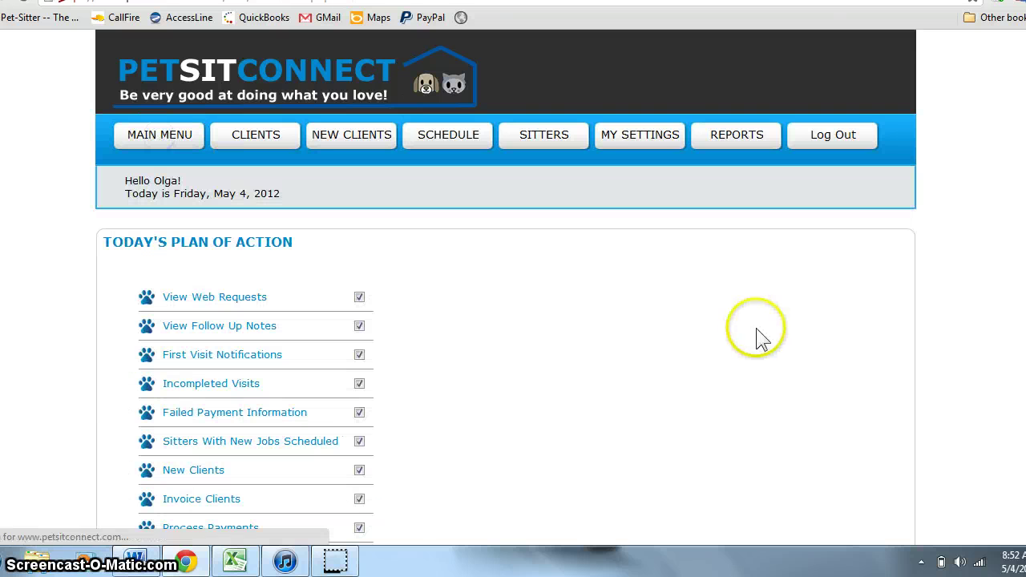
scroll(505, 320, "down", 2)
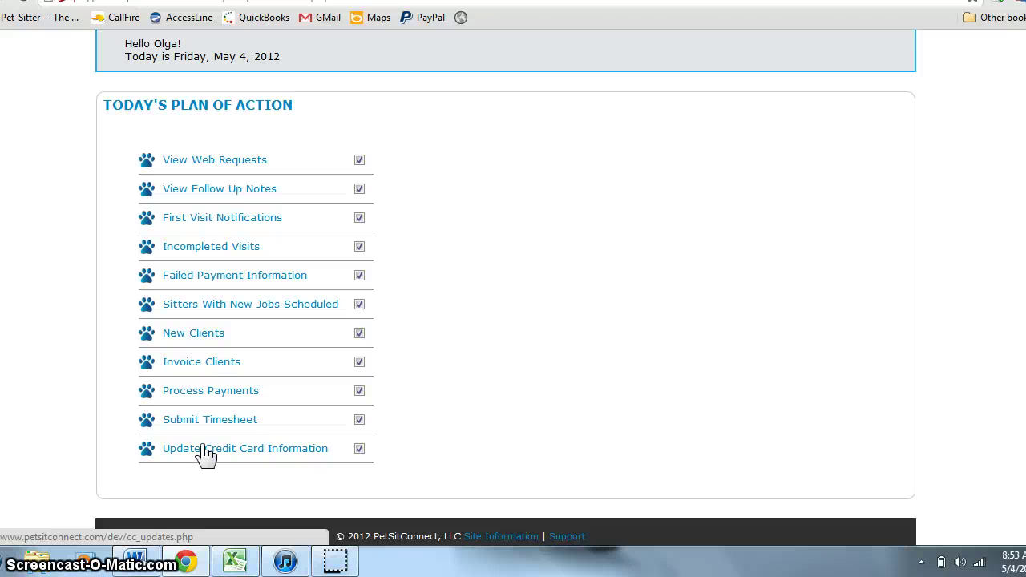
left_click(919, 169)
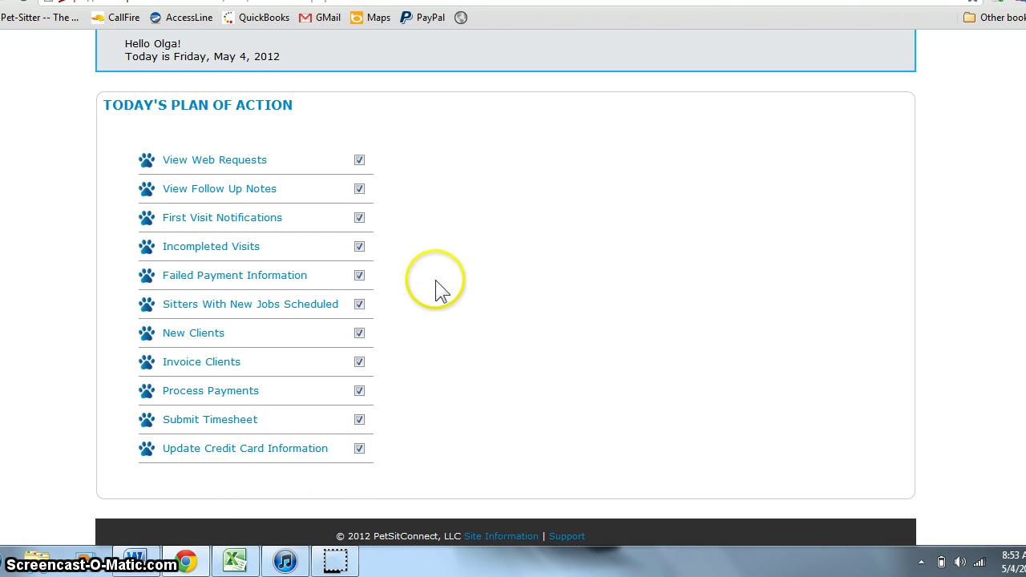
scroll(928, 91, "up", 2)
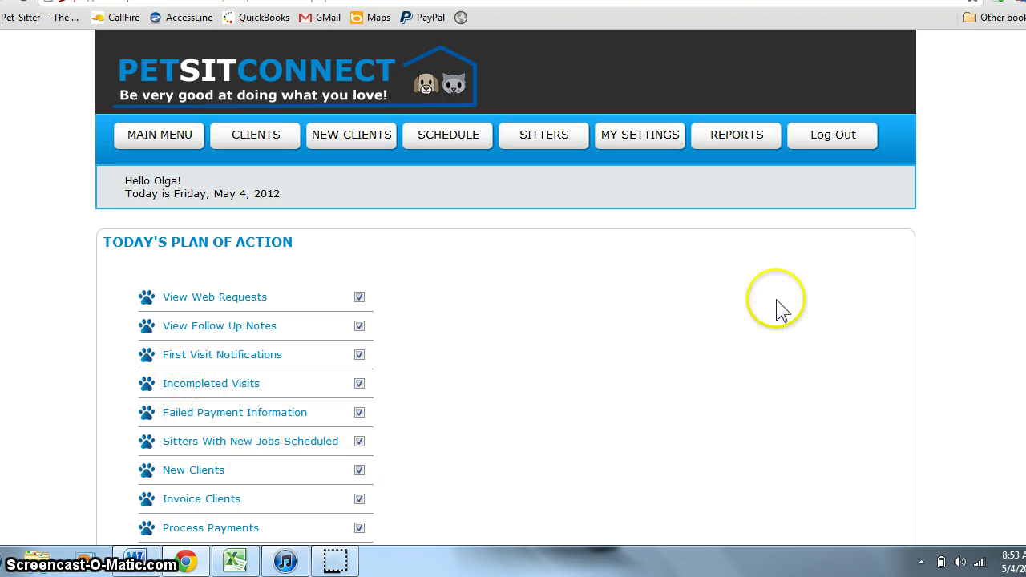
scroll(641, 361, "down", 2)
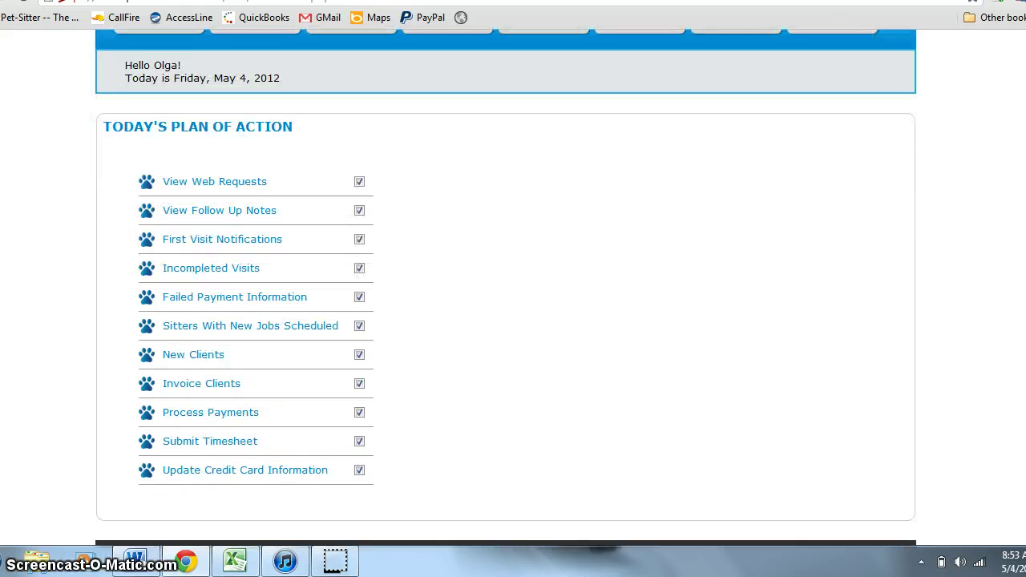
- Reopen the Incompleted Visits task in today's plan of action and mark it as completed again
scroll(641, 360, "up", 1)
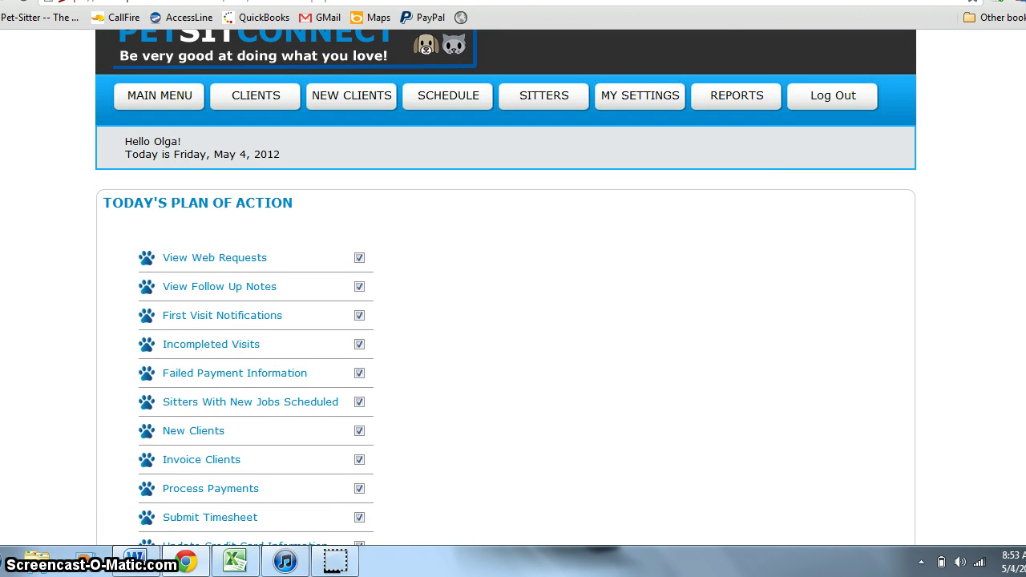
left_click(358, 346)
left_click(360, 382)
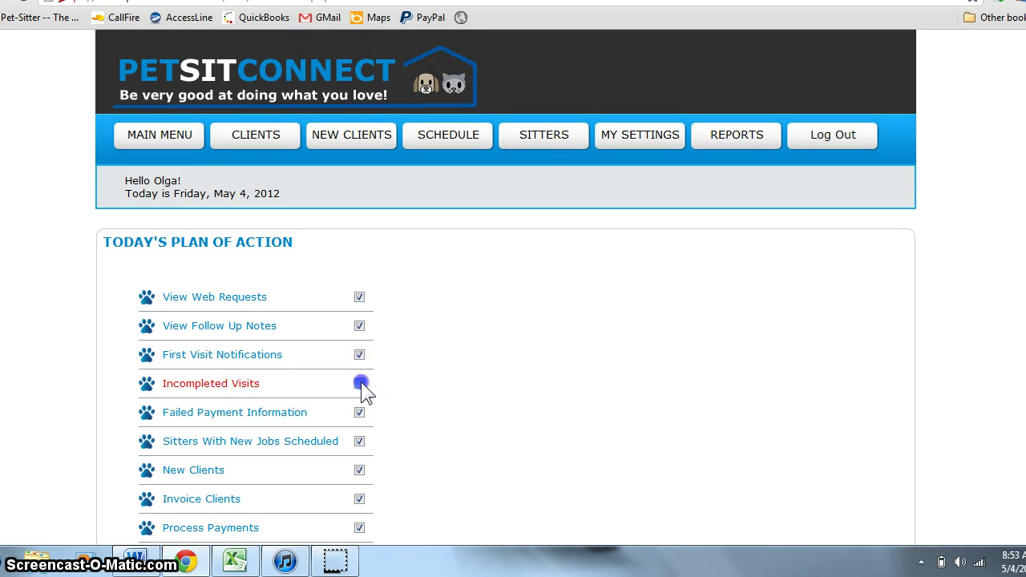